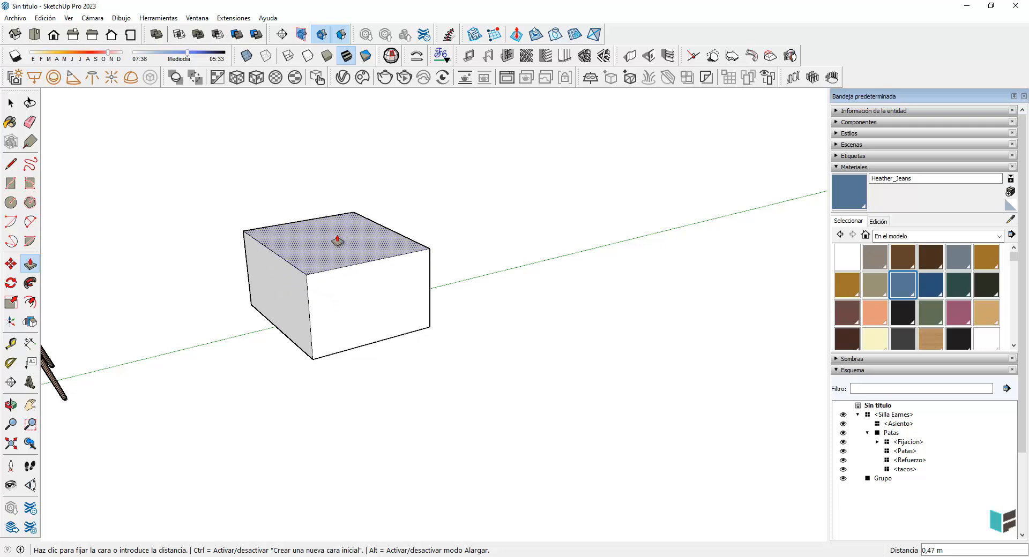
# Step: Extrude the box's top face to a height of about 0.47 m and make the whole box a group
pyautogui.click(337, 241)
pyautogui.press('space')
pyautogui.moveTo(220, 191); pyautogui.dragTo(448, 375)
pyautogui.rightClick(342, 304)
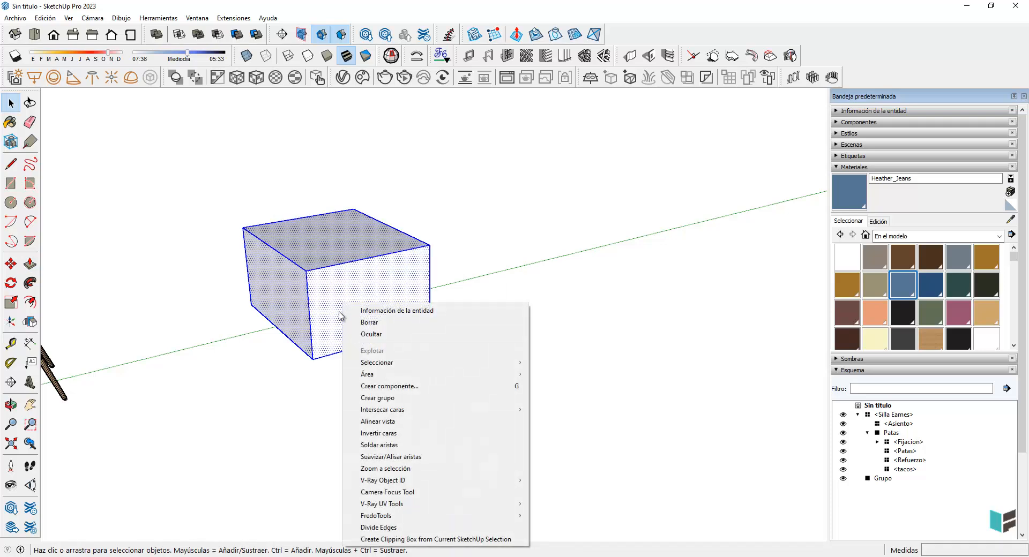
pyautogui.click(375, 397)
# Step: Draw a circle overlapping one corner of the box's top and extrude it upward into a short cylinder
pyautogui.press('c')
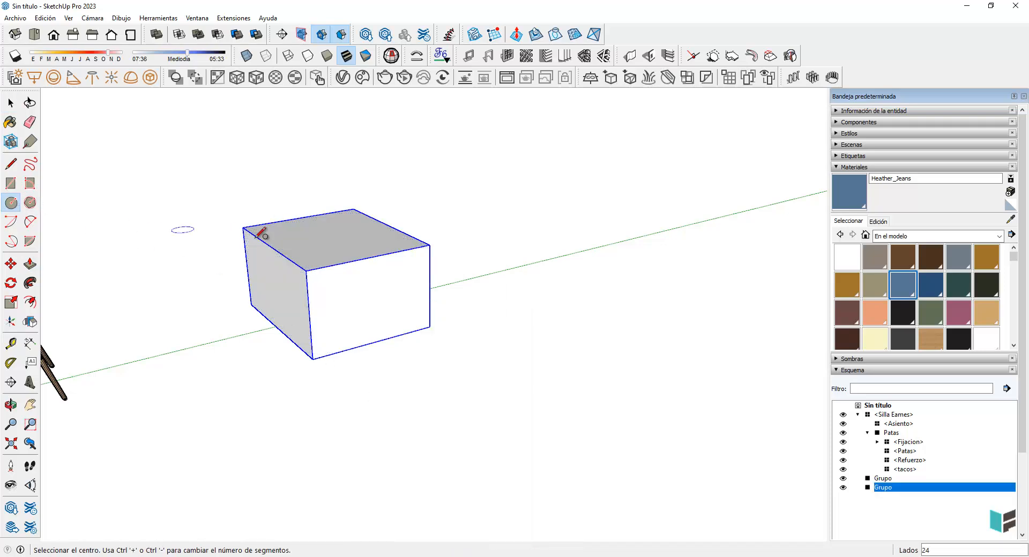
pyautogui.click(288, 237)
pyautogui.click(338, 239)
pyautogui.press('p')
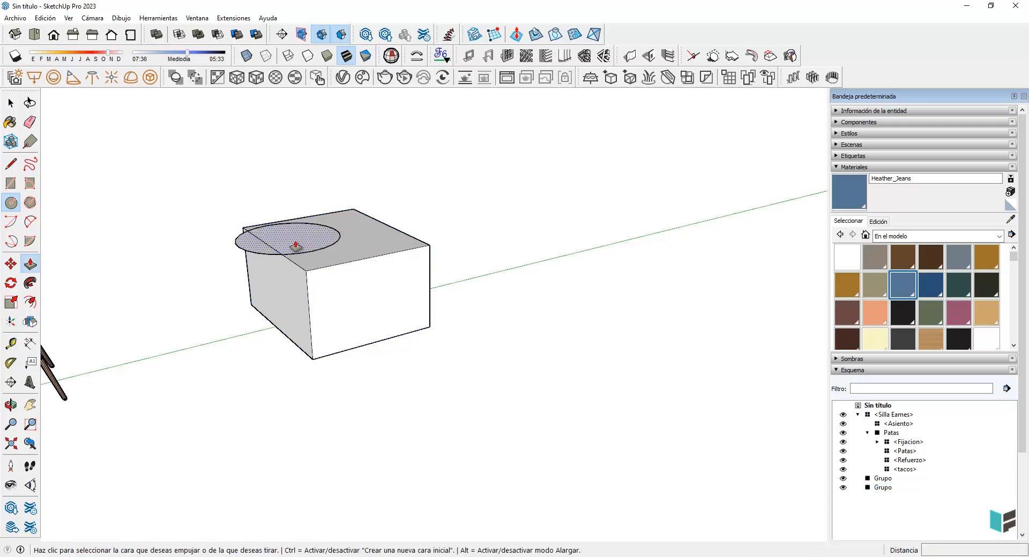
pyautogui.click(292, 238)
pyautogui.click(282, 217)
# Step: Make all of the cylinder's geometry a separate group
pyautogui.press('space')
pyautogui.tripleClick(283, 216)
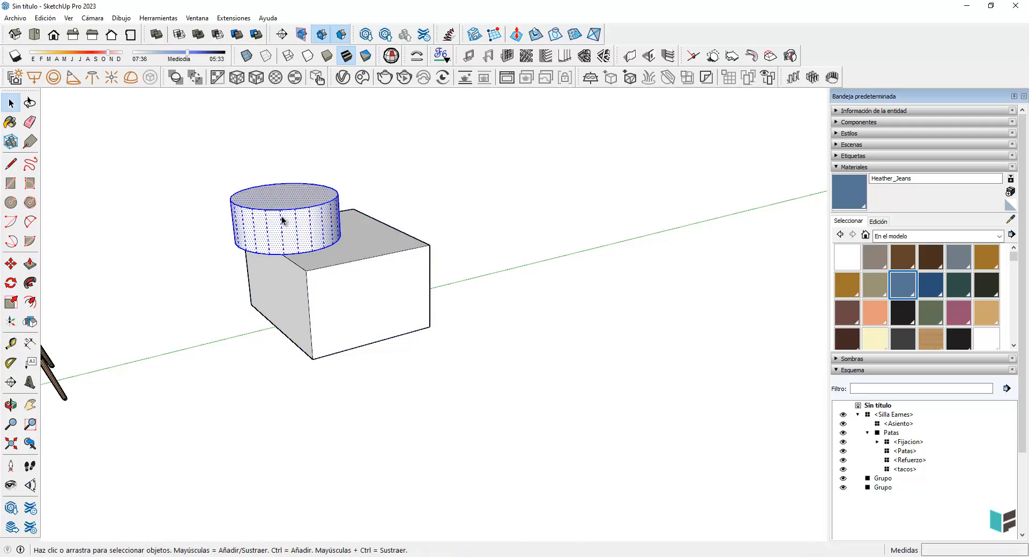
pyautogui.rightClick(282, 219)
pyautogui.click(328, 311)
pyautogui.click(196, 229)
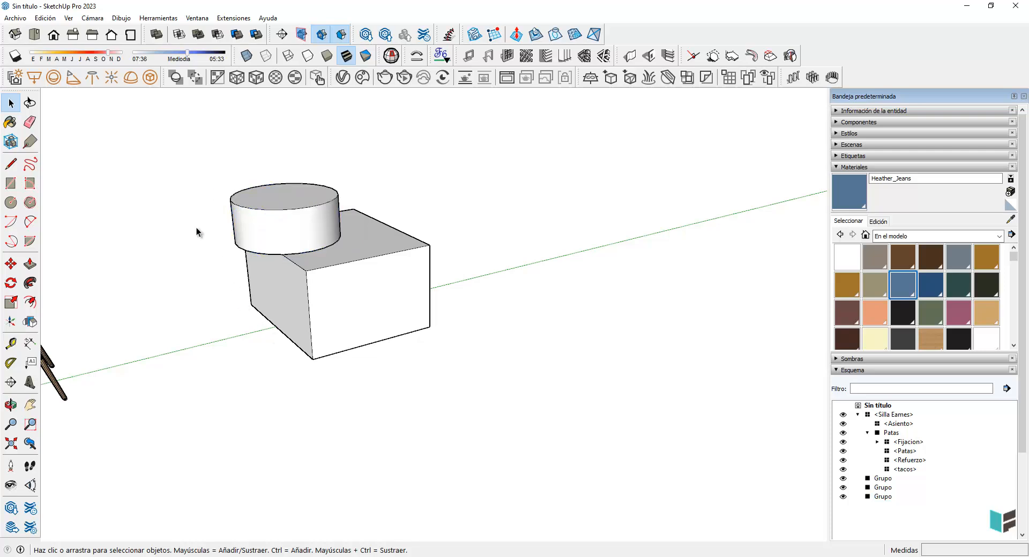
# Step: Create a component named Ejemplo from the box and cylinder groups
pyautogui.moveTo(179, 156); pyautogui.dragTo(471, 366)
pyautogui.scroll(2, 343, 258)
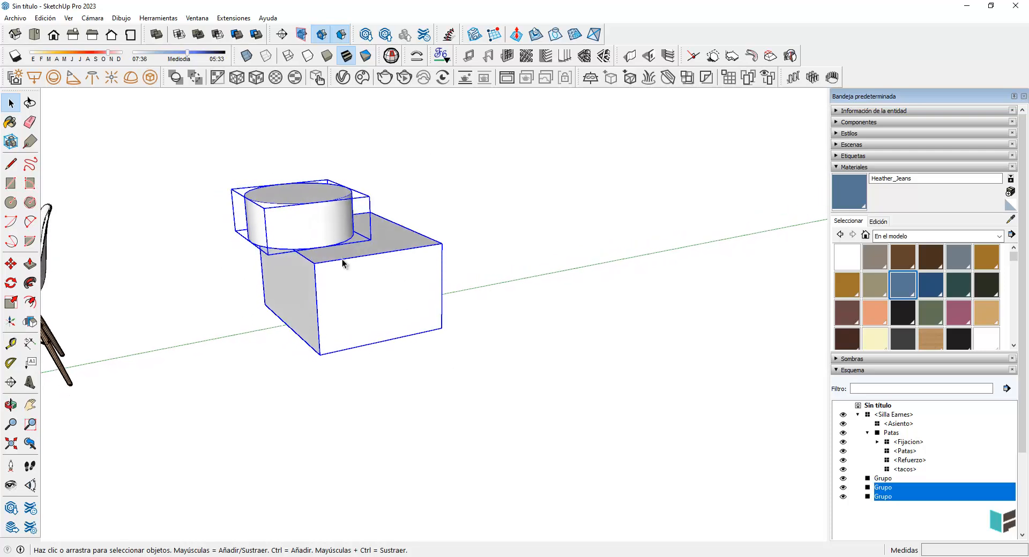
pyautogui.rightClick(342, 257)
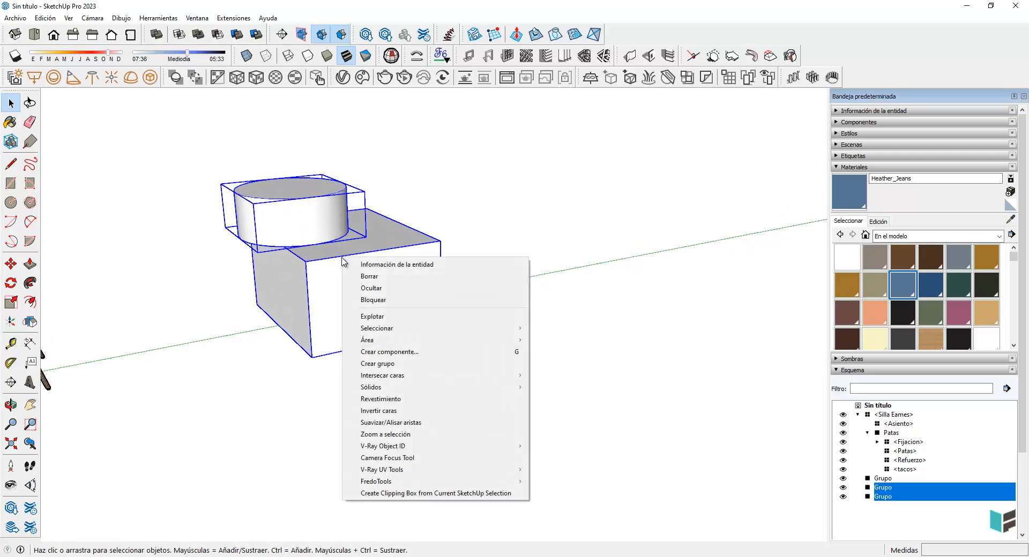
pyautogui.click(402, 352)
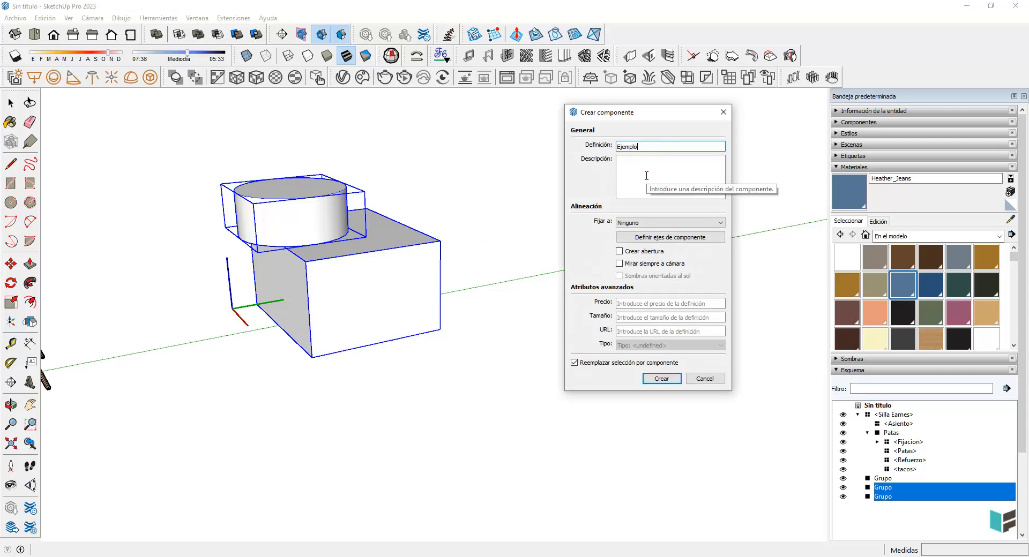
pyautogui.press('Return')
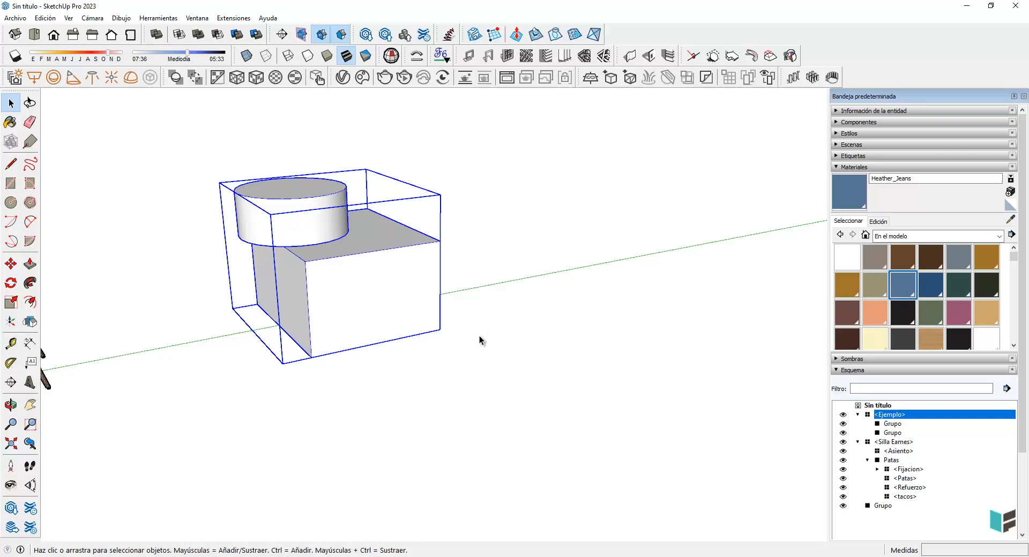
# Step: Copy the Ejemplo component about 1 m along the green axis and array it with 2x
pyautogui.press('m')
pyautogui.click(311, 357)
pyautogui.press('ctrl')
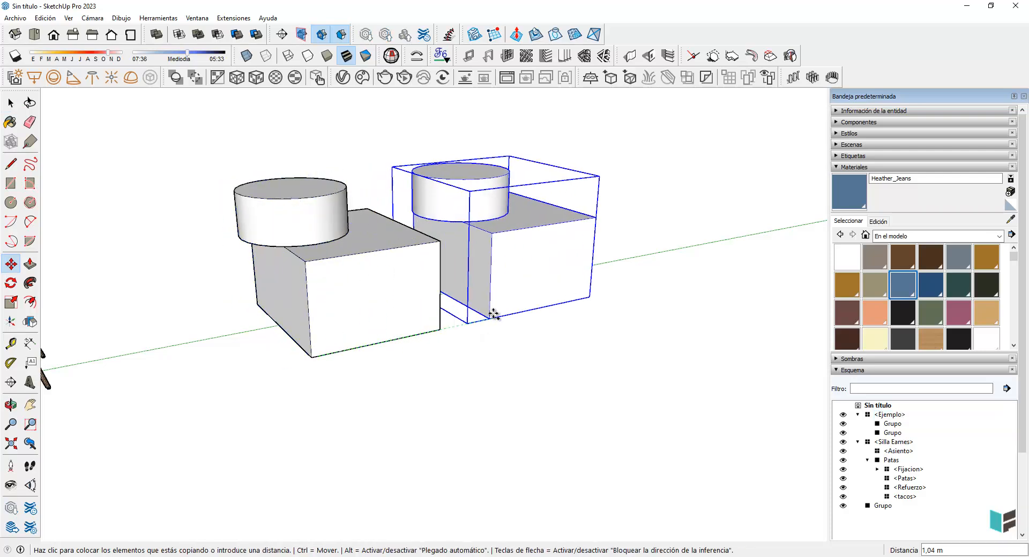
pyautogui.click(499, 312)
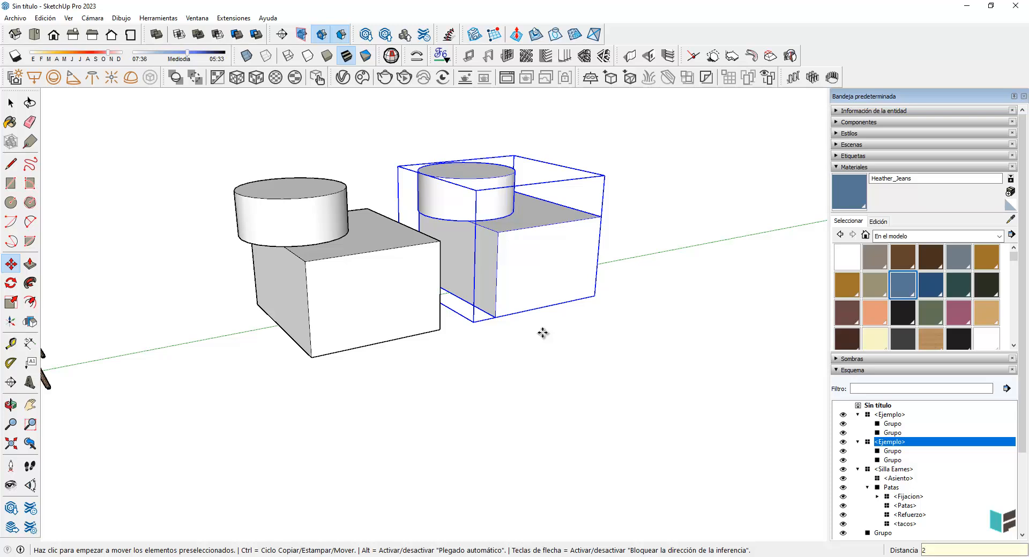
pyautogui.write('2x')
pyautogui.press('Return')
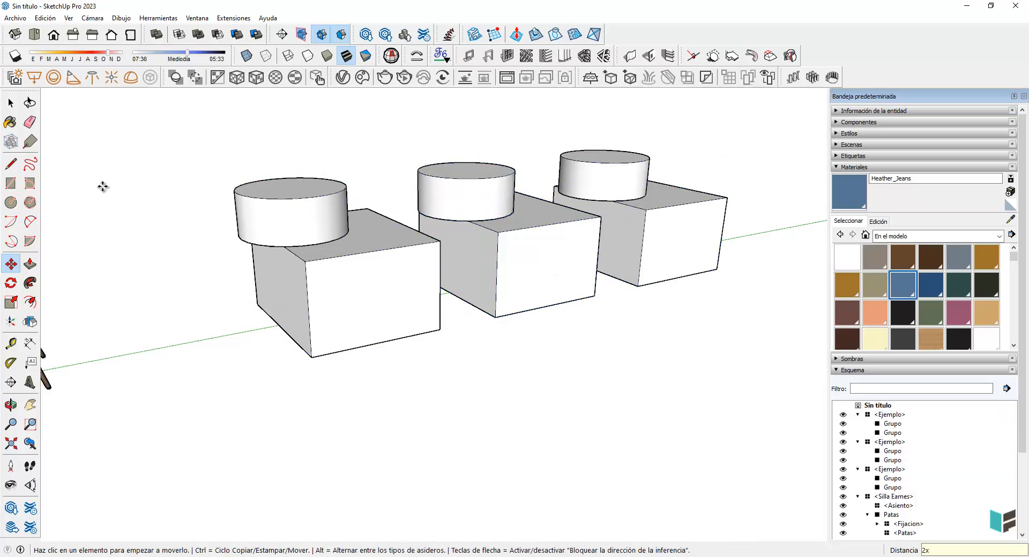
# Step: Select the component instances individually and open the original Ejemplo instance for editing
pyautogui.click(10, 103)
pyautogui.click(578, 252)
pyautogui.click(680, 241)
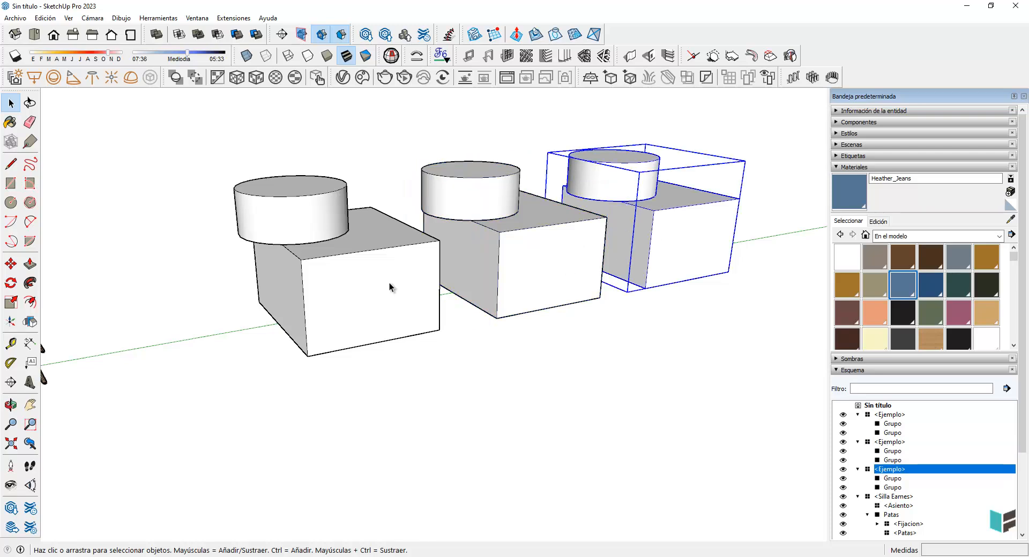
pyautogui.click(560, 261)
pyautogui.click(304, 232)
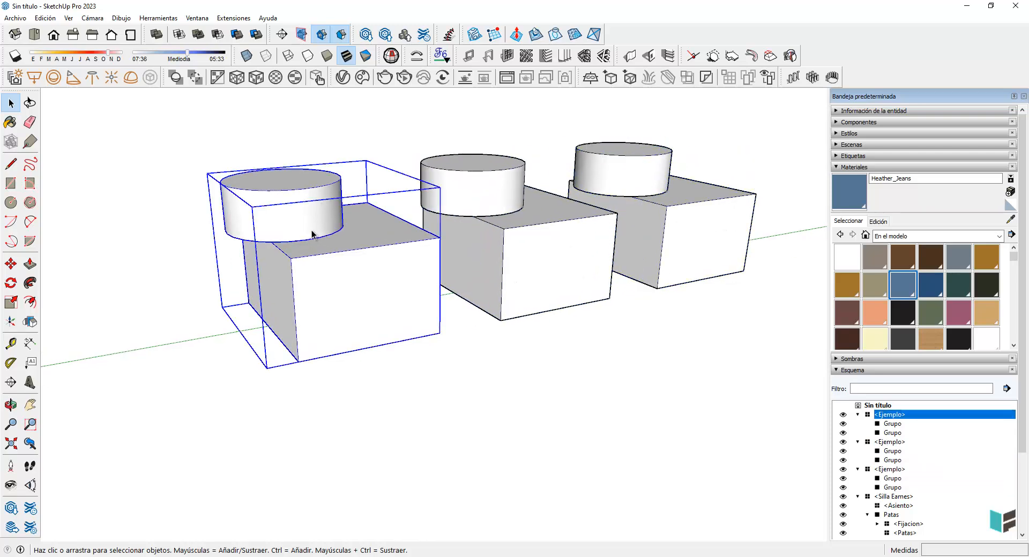
pyautogui.doubleClick(311, 229)
pyautogui.scroll(1, 306, 222)
pyautogui.moveTo(306, 221); pyautogui.dragTo(293, 242, button='middle')
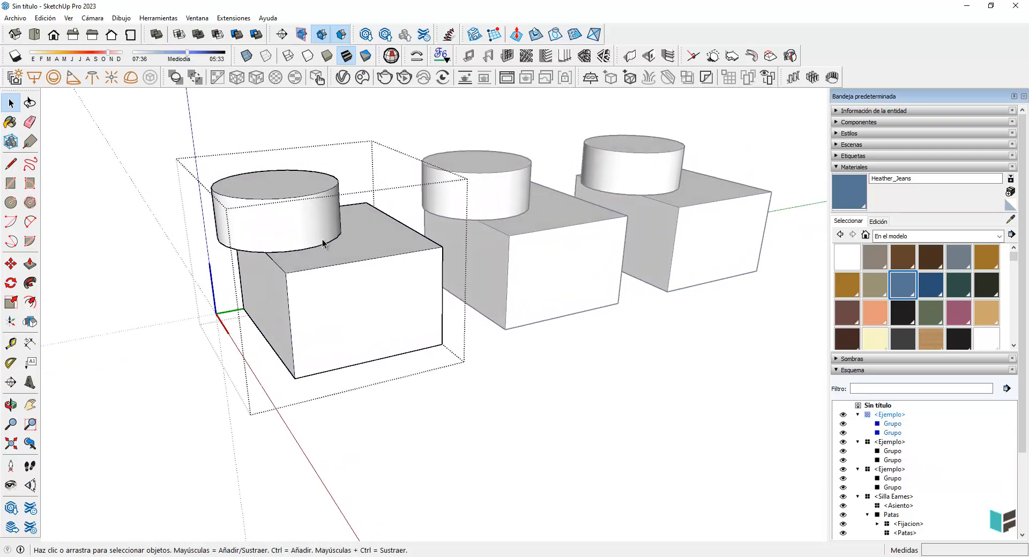
# Step: Raise the cylinder's top face by about 0.11 m inside its group and leave component editing
pyautogui.click(288, 210)
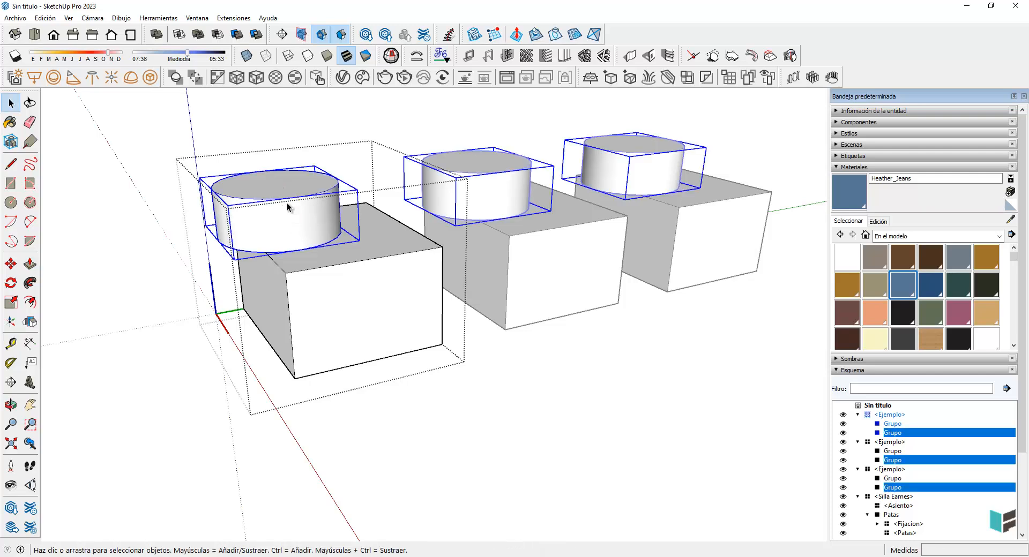
pyautogui.doubleClick(287, 208)
pyautogui.press('p')
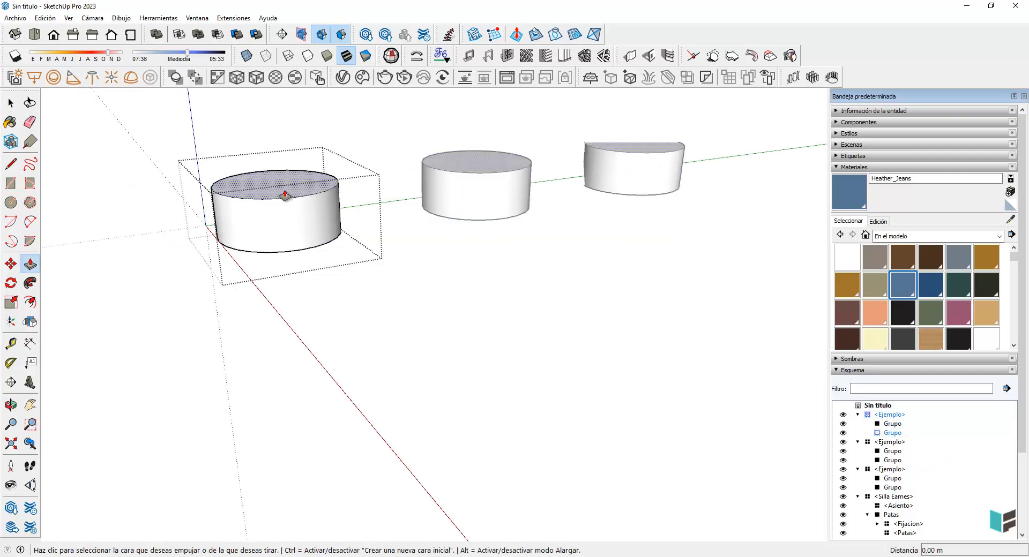
pyautogui.click(285, 192)
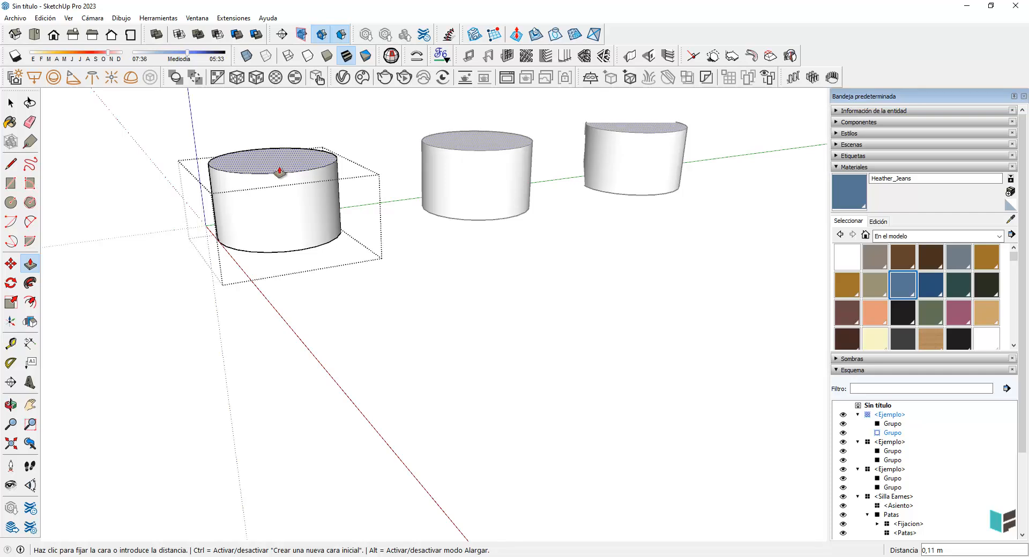
pyautogui.click(278, 170)
pyautogui.click(11, 103)
pyautogui.click(520, 391)
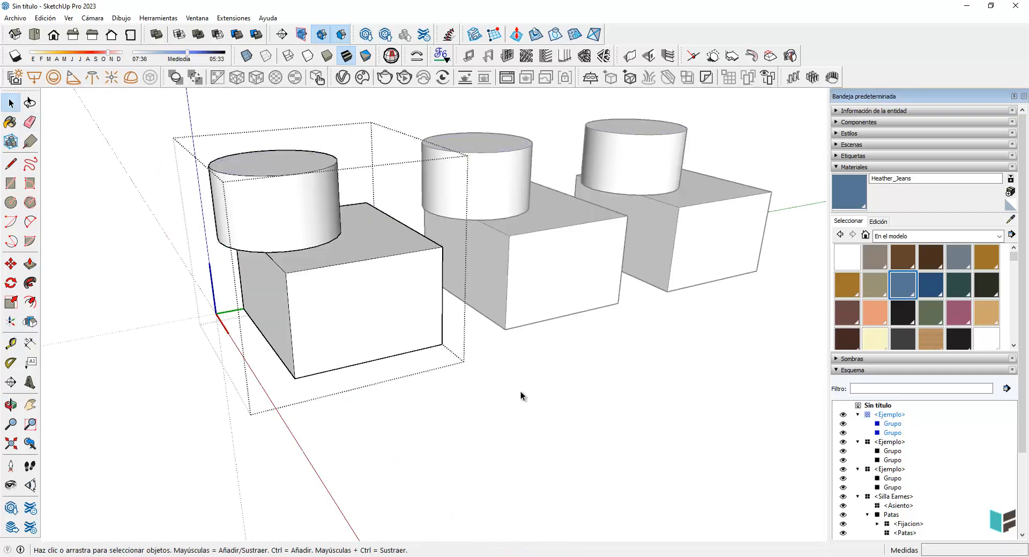
pyautogui.scroll(3, 512, 397)
pyautogui.keyDown('shift'); pyautogui.moveTo(492, 411); pyautogui.dragTo(493, 420, button='middle'); pyautogui.keyUp('shift')
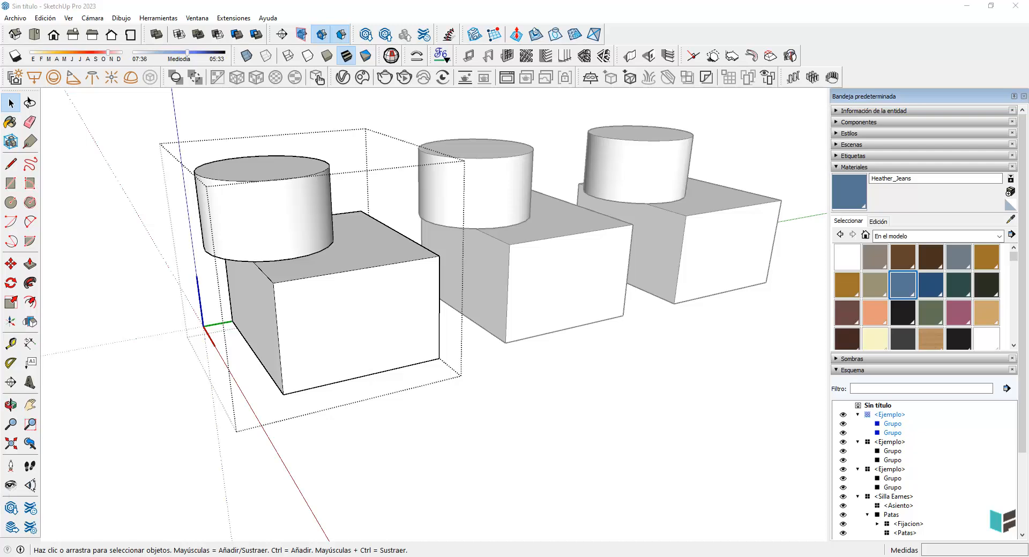
pyautogui.click(509, 365)
pyautogui.moveTo(509, 364)
pyautogui.mouseDown(button='middle')
pyautogui.moveTo(514, 400)
pyautogui.moveTo(500, 358)
pyautogui.moveTo(522, 353)
pyautogui.mouseUp(button='middle')
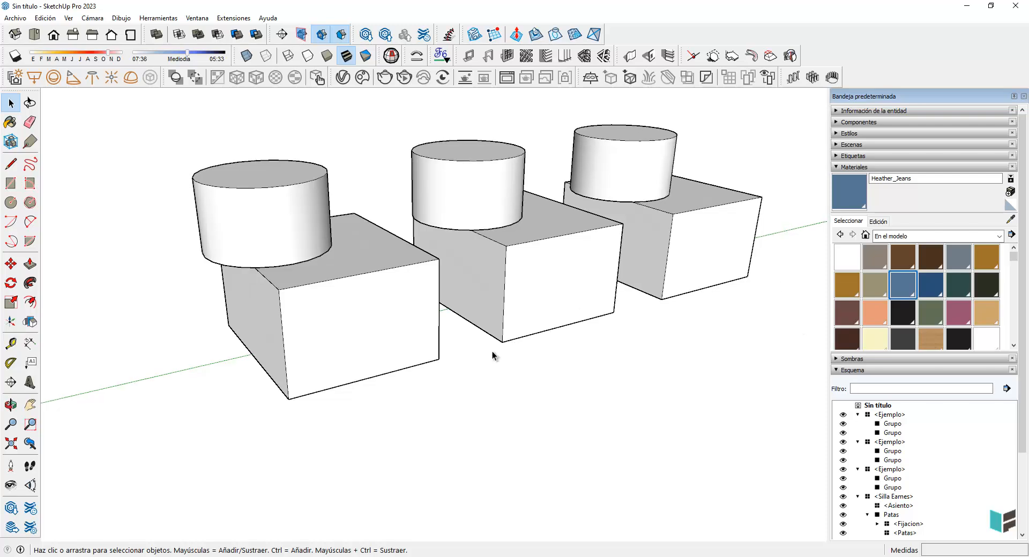
pyautogui.click(365, 356)
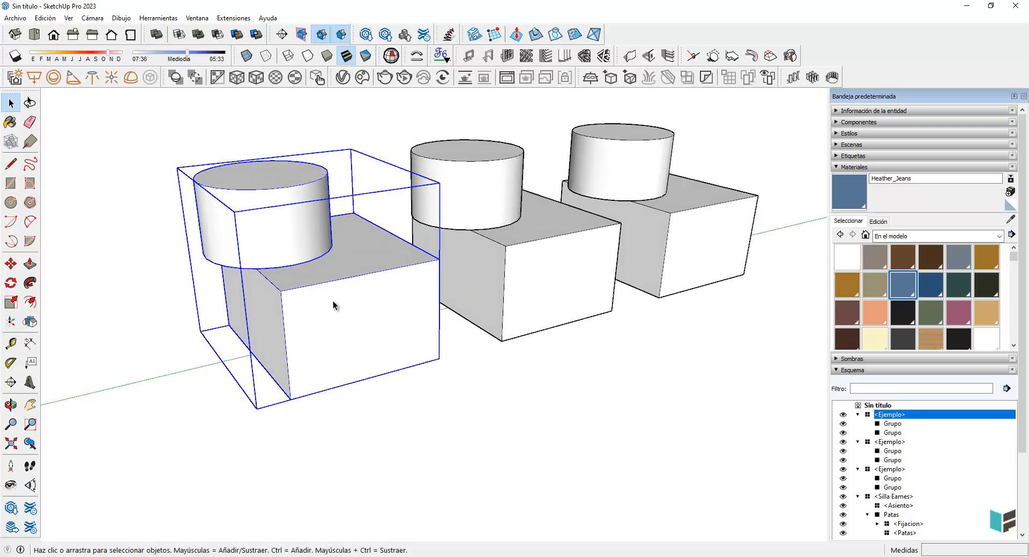
pyautogui.doubleClick(544, 275)
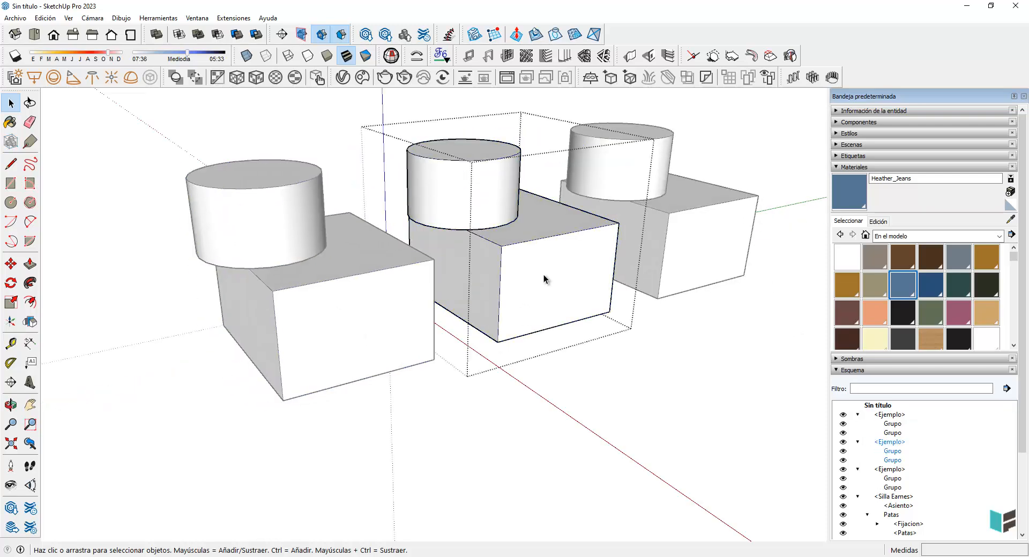
pyautogui.scroll(2, 542, 296)
pyautogui.click(546, 302)
pyautogui.moveTo(593, 370); pyautogui.dragTo(583, 372, button='middle')
pyautogui.click(582, 371)
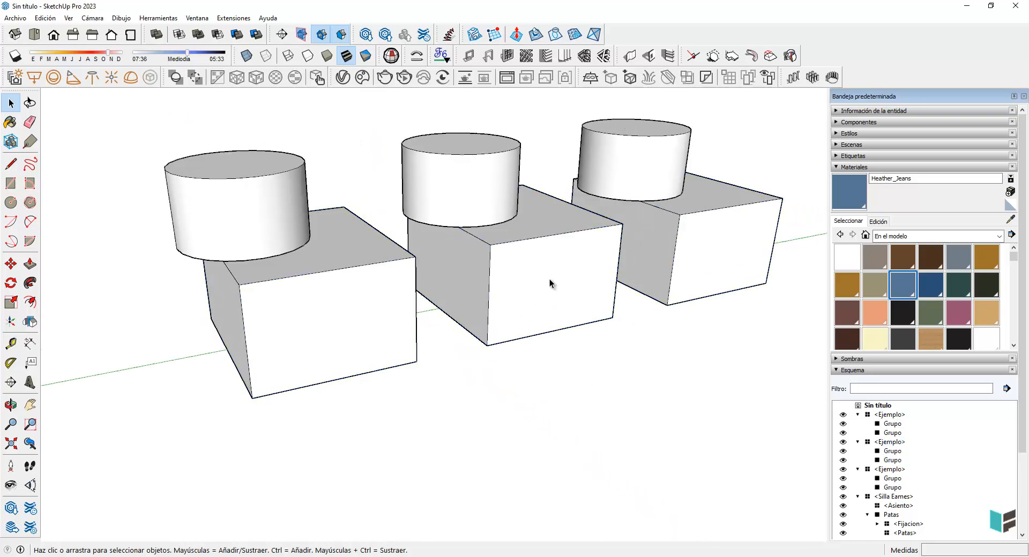
# Step: Paint the box group inside the middle Ejemplo instance with the Heather_Skin material and leave component editing
pyautogui.click(548, 279)
pyautogui.moveTo(546, 282); pyautogui.dragTo(535, 294, button='middle')
pyautogui.moveTo(530, 327); pyautogui.dragTo(537, 278, button='middle')
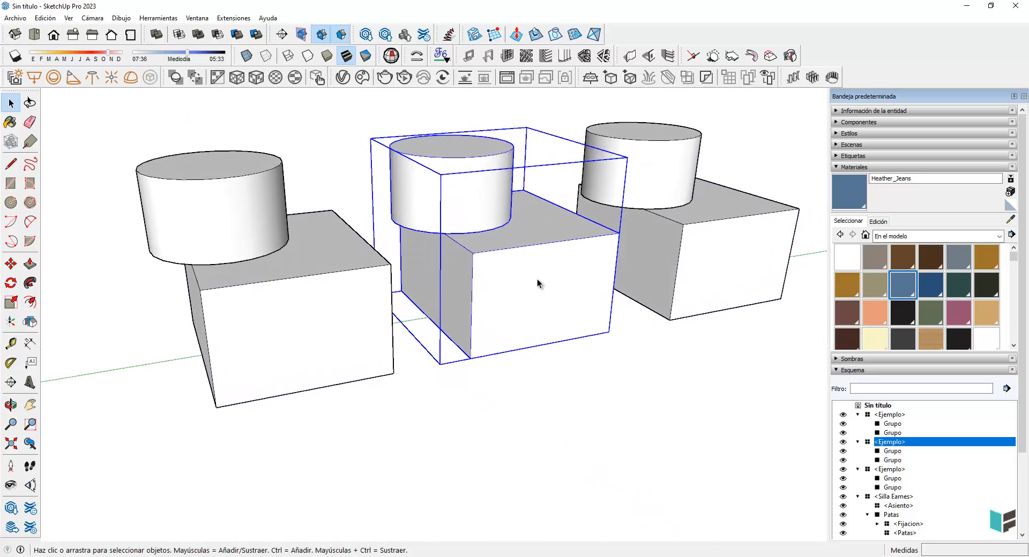
pyautogui.doubleClick(537, 279)
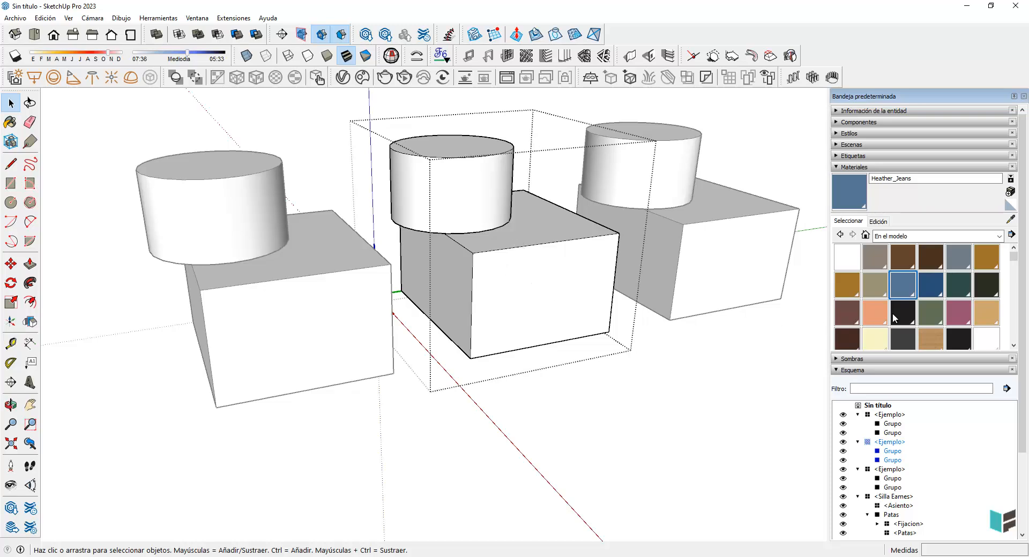
pyautogui.click(869, 311)
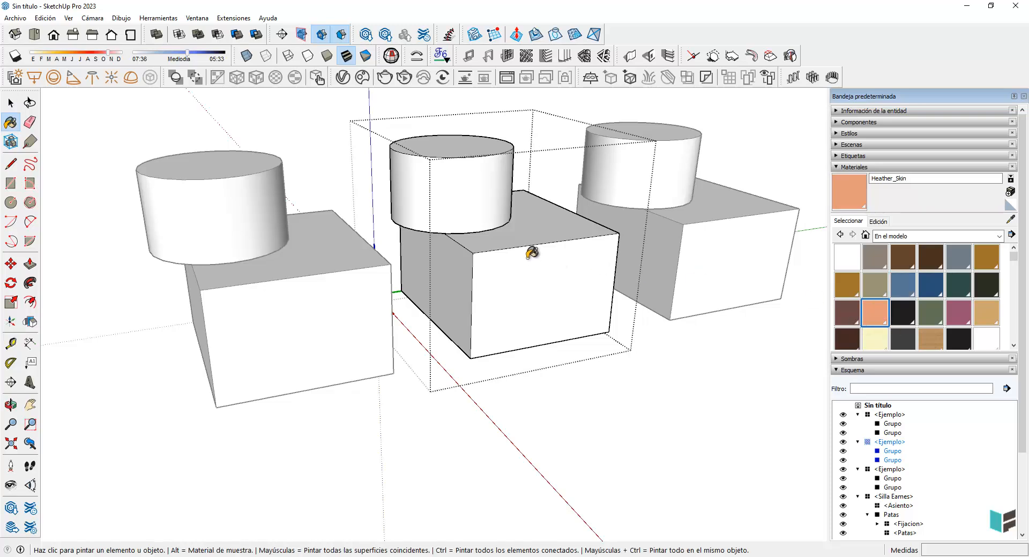
pyautogui.click(525, 274)
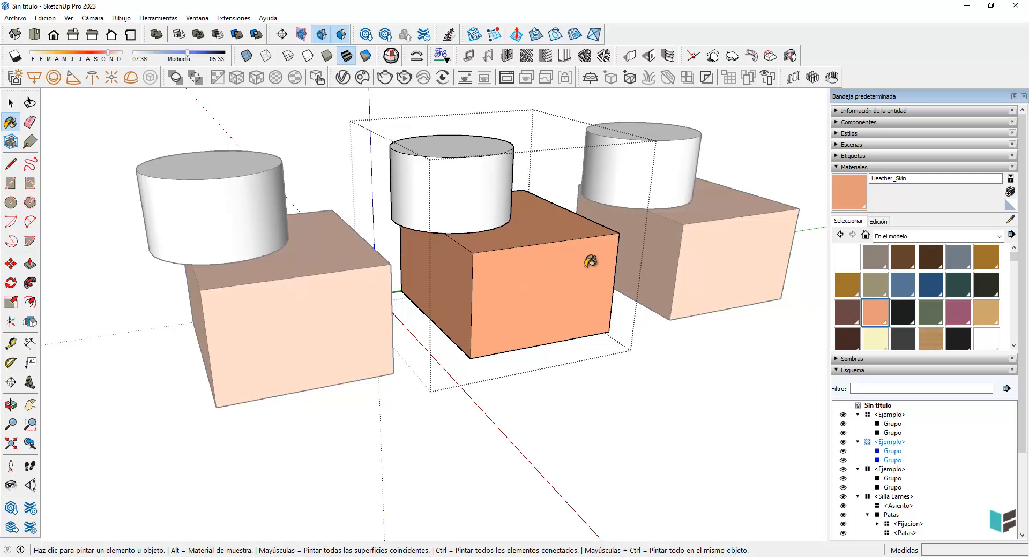
pyautogui.moveTo(524, 303)
pyautogui.mouseDown(button='middle')
pyautogui.moveTo(532, 276)
pyautogui.moveTo(507, 124)
pyautogui.moveTo(482, 358)
pyautogui.moveTo(529, 347)
pyautogui.mouseUp(button='middle')
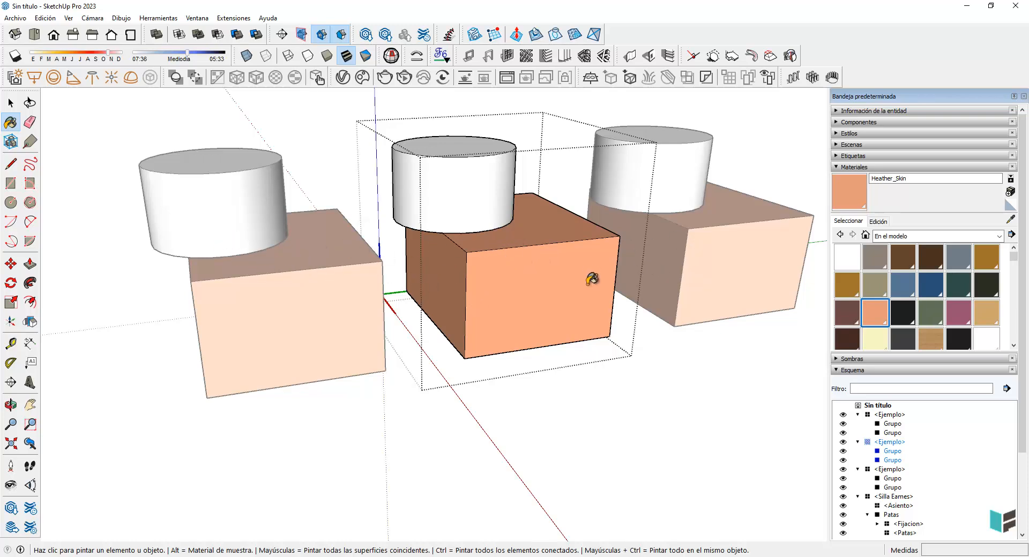
pyautogui.click(11, 102)
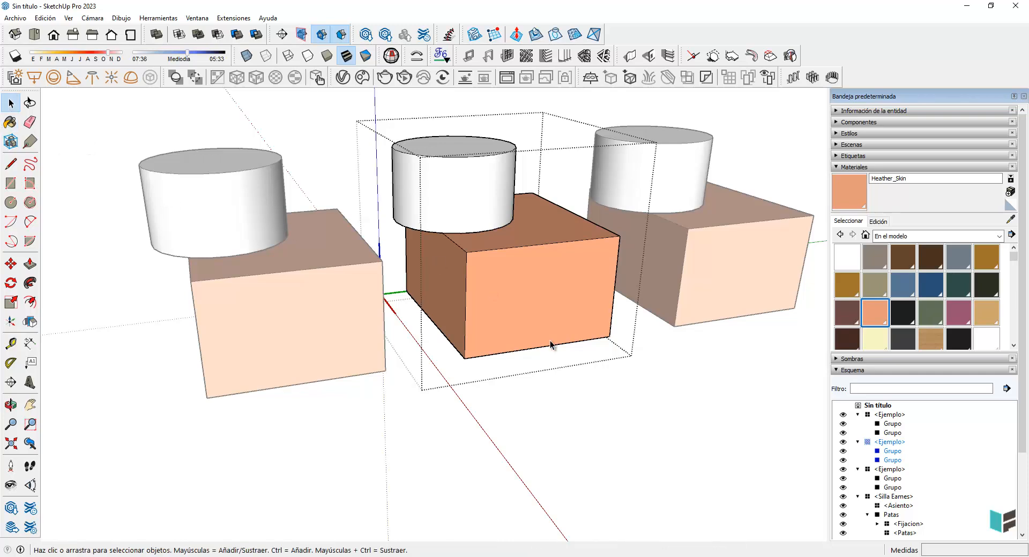
pyautogui.click(461, 217)
pyautogui.click(517, 373)
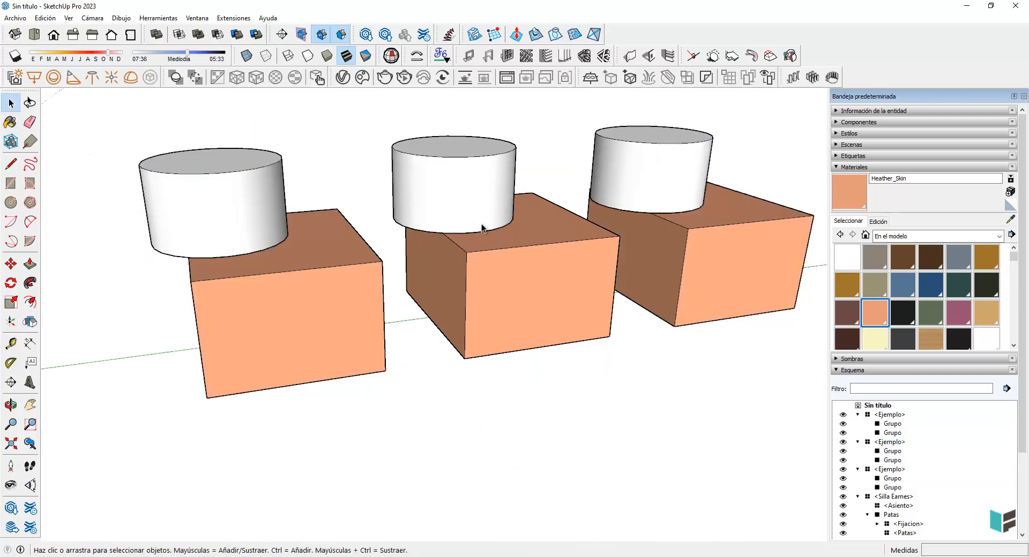
# Step: Open the cylinder group inside the middle Ejemplo instance for editing
pyautogui.click(474, 209)
pyautogui.scroll(3, 477, 215)
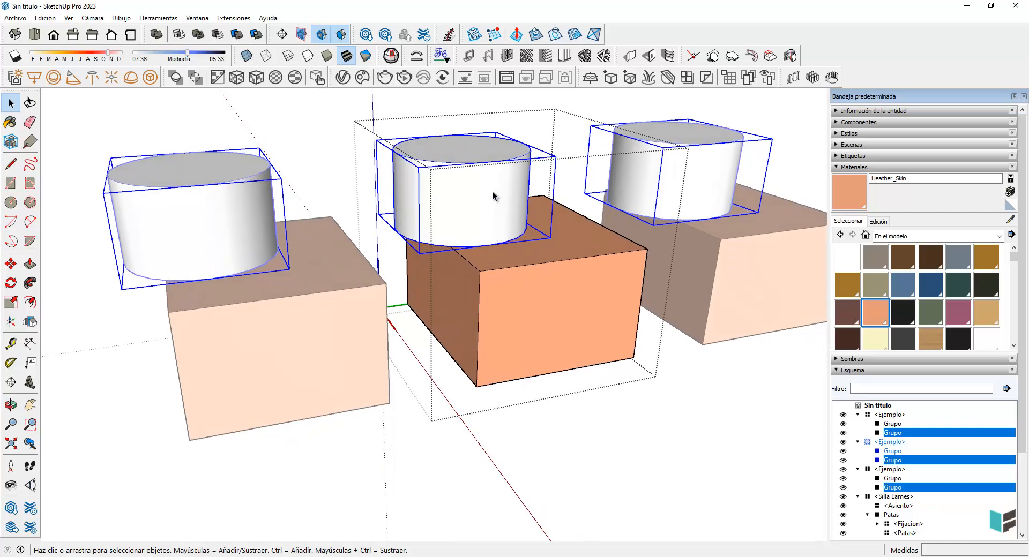
pyautogui.moveTo(479, 163); pyautogui.dragTo(478, 167, button='middle')
pyautogui.moveTo(485, 206)
pyautogui.mouseDown(button='middle')
pyautogui.moveTo(475, 211)
pyautogui.moveTo(492, 215)
pyautogui.mouseUp(button='middle')
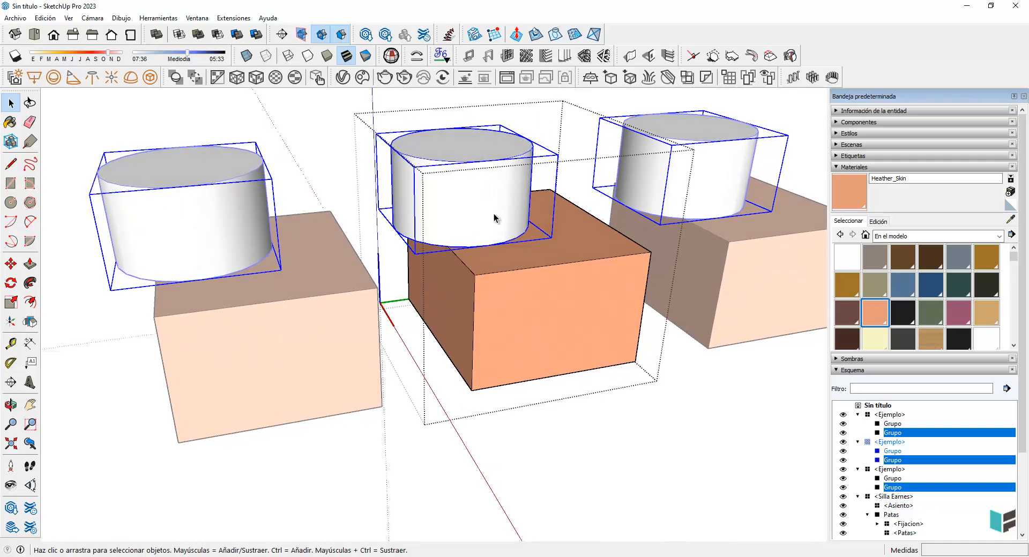
pyautogui.doubleClick(494, 210)
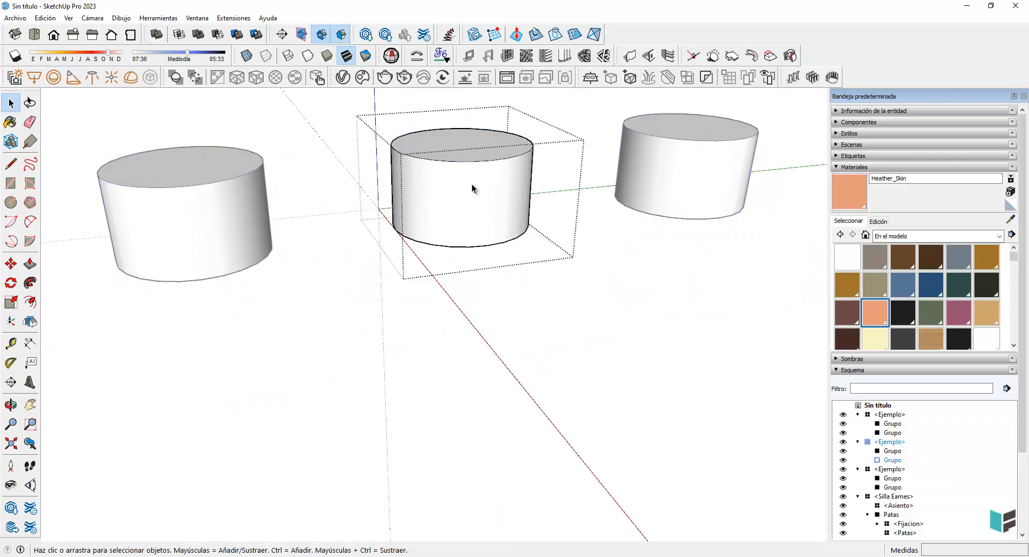
pyautogui.click(481, 199)
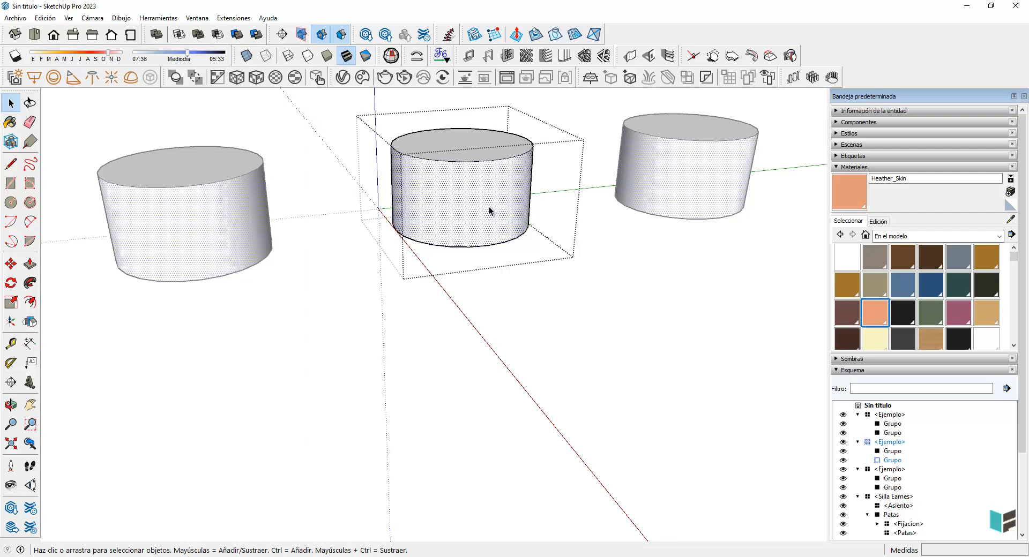
pyautogui.click(606, 265)
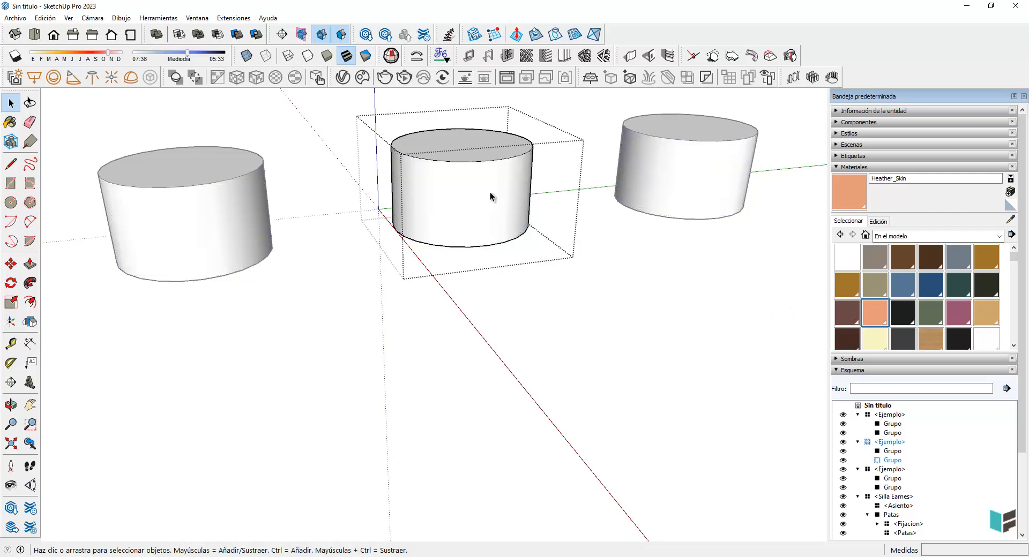
# Step: Paint the cylinder's side face with the Heather_Jeans material and leave component editing
pyautogui.moveTo(485, 177); pyautogui.dragTo(475, 201, button='middle')
pyautogui.click(474, 201)
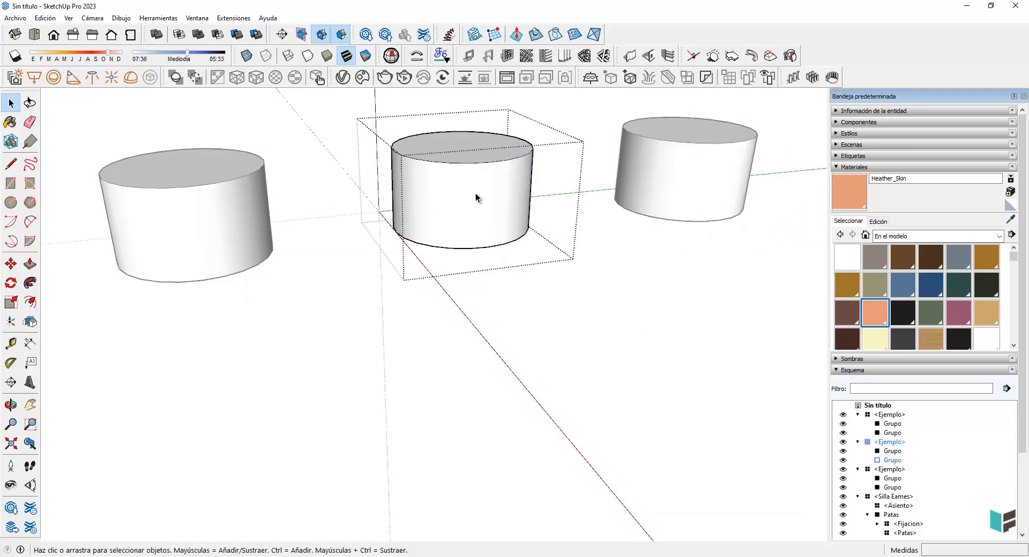
pyautogui.click(475, 198)
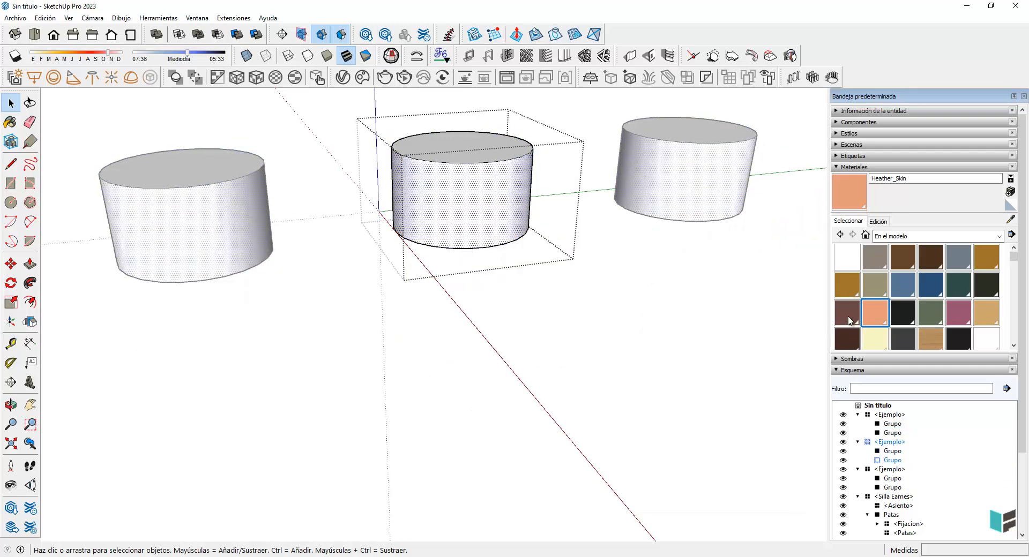
pyautogui.click(905, 289)
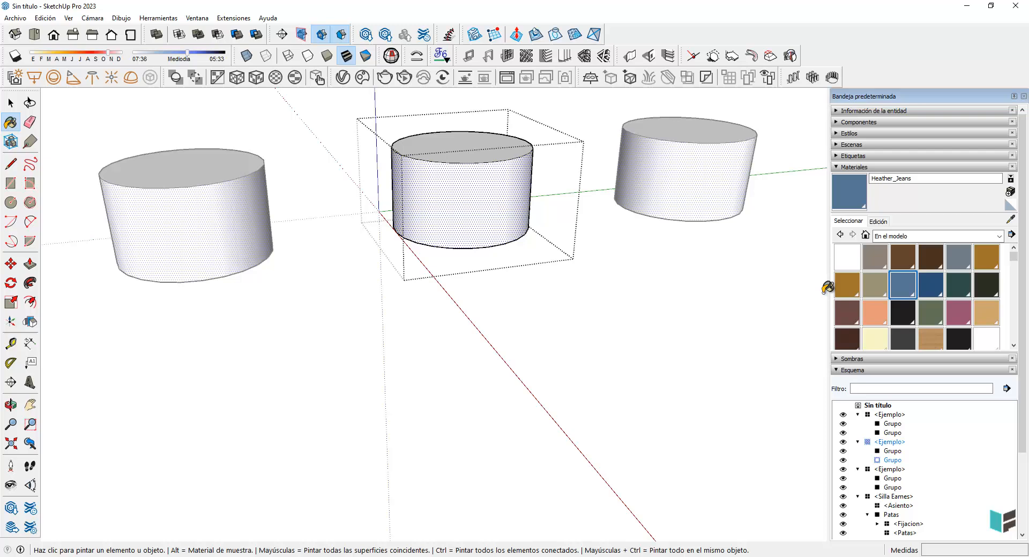
pyautogui.click(494, 192)
pyautogui.press('space')
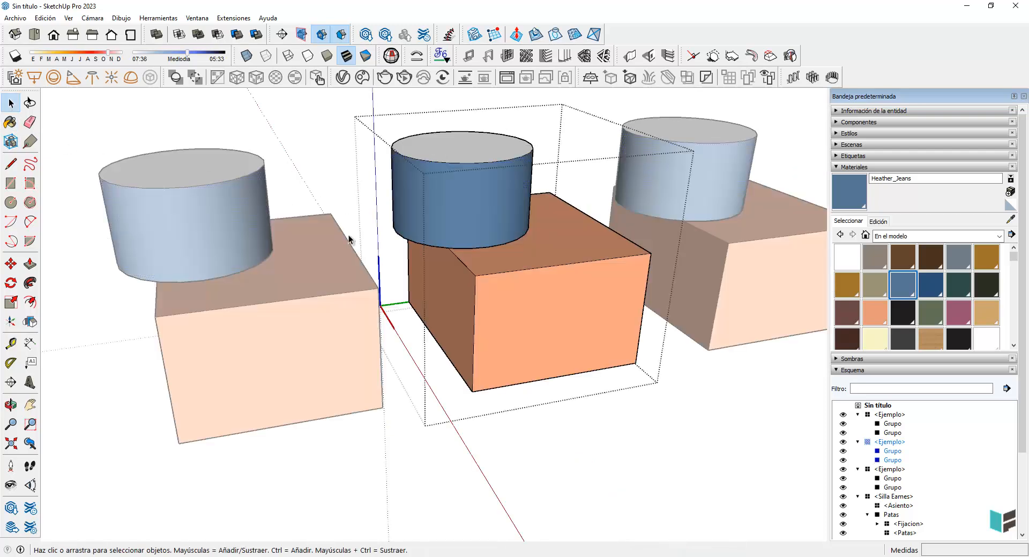
pyautogui.moveTo(430, 262); pyautogui.dragTo(504, 234, button='middle')
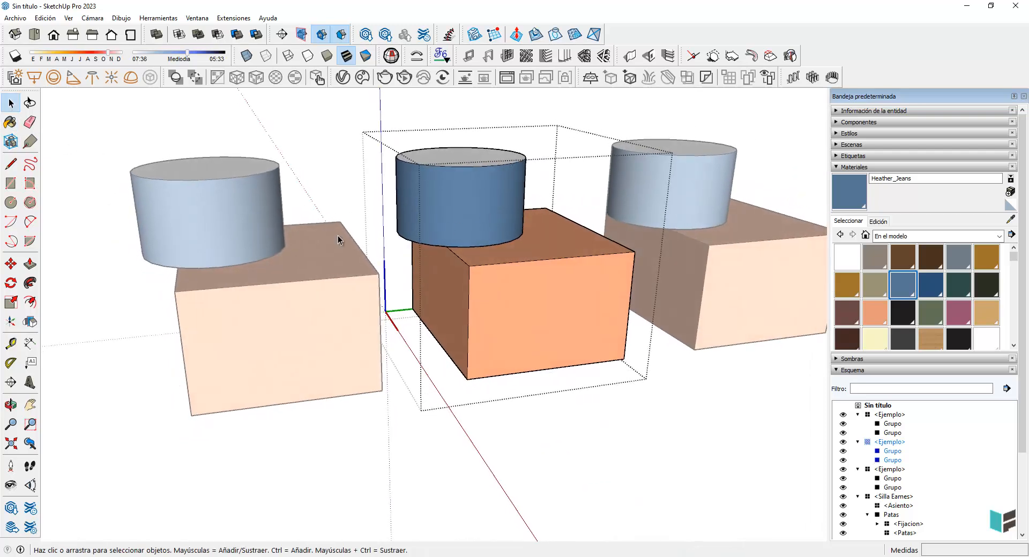
pyautogui.moveTo(241, 220); pyautogui.dragTo(259, 247, button='middle')
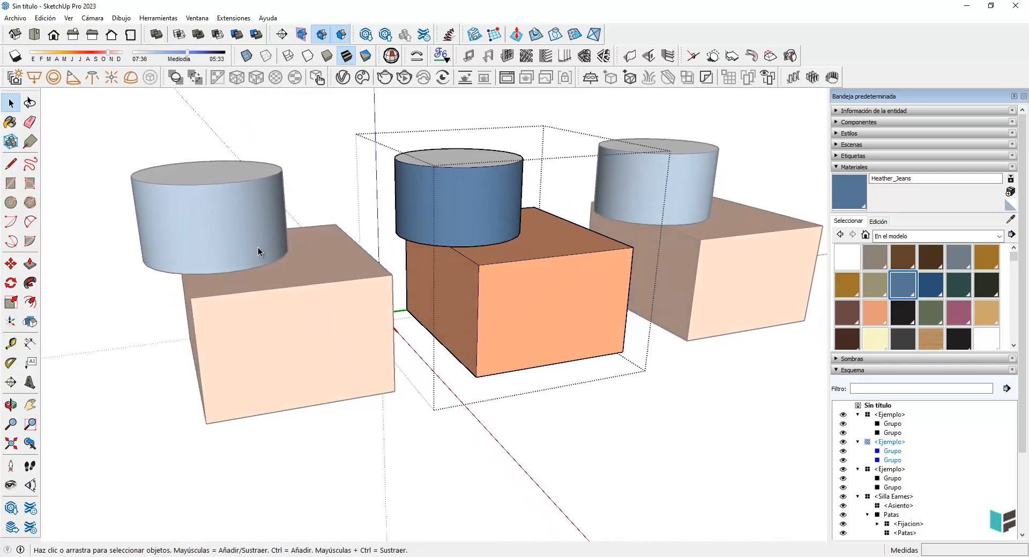
pyautogui.click(327, 158)
# Step: Examine the three Ejemplo instances from several angles to compare the materials on their boxes and cylinders
pyautogui.moveTo(328, 158); pyautogui.dragTo(523, 359, button='middle')
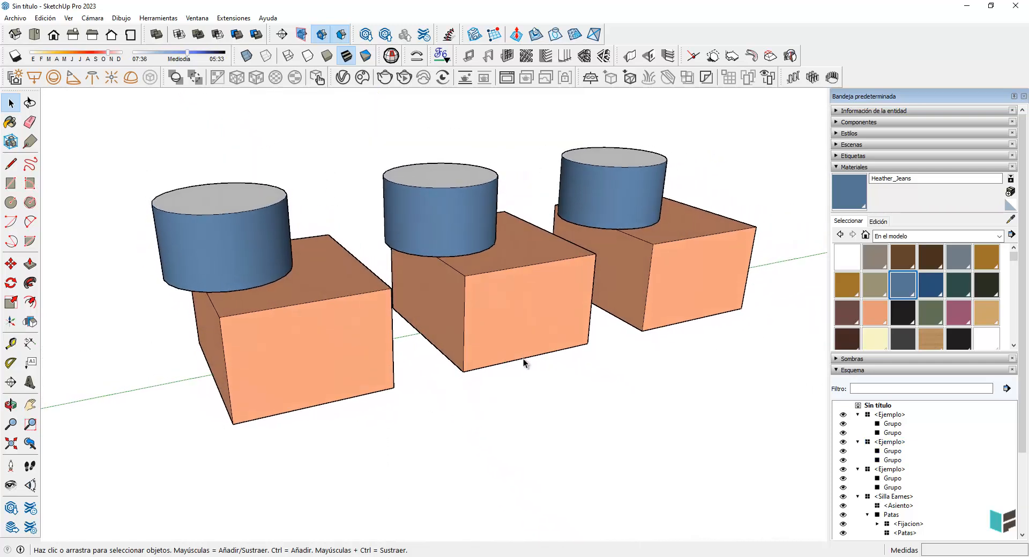
pyautogui.moveTo(589, 377); pyautogui.dragTo(566, 382, button='middle')
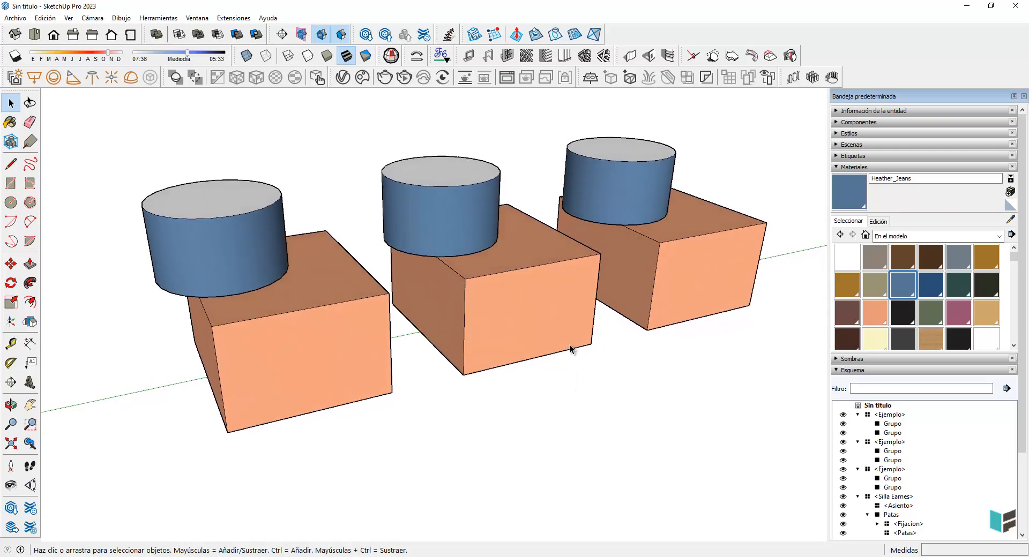
pyautogui.moveTo(570, 349); pyautogui.dragTo(567, 351, button='middle')
pyautogui.scroll(1, 361, 289)
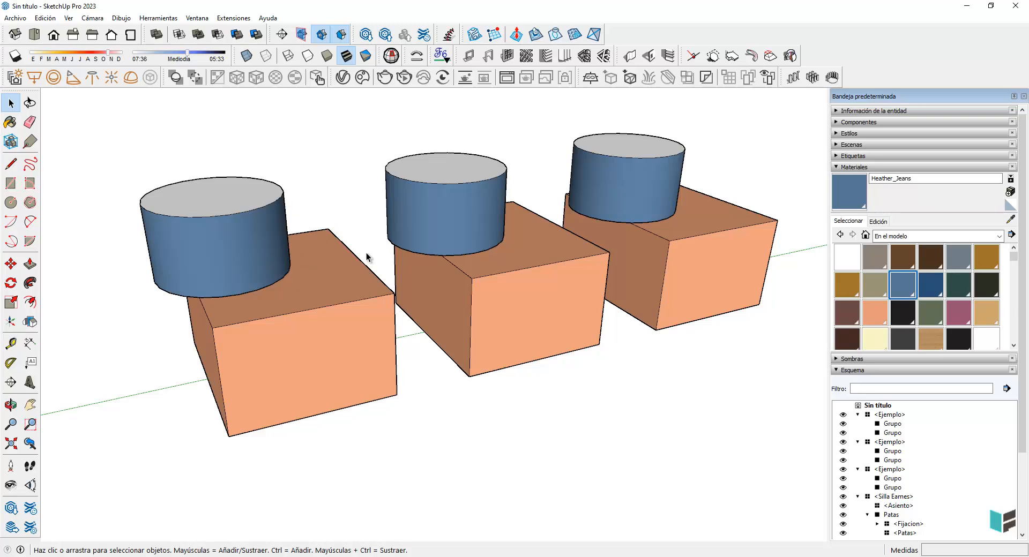
pyautogui.moveTo(366, 257); pyautogui.dragTo(441, 258, button='middle')
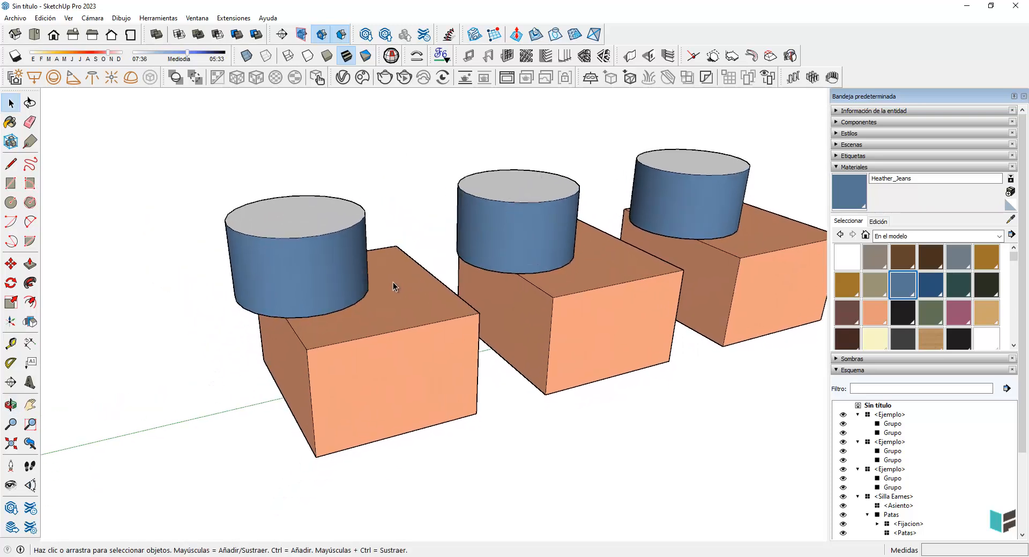
pyautogui.moveTo(366, 291); pyautogui.dragTo(355, 270, button='middle')
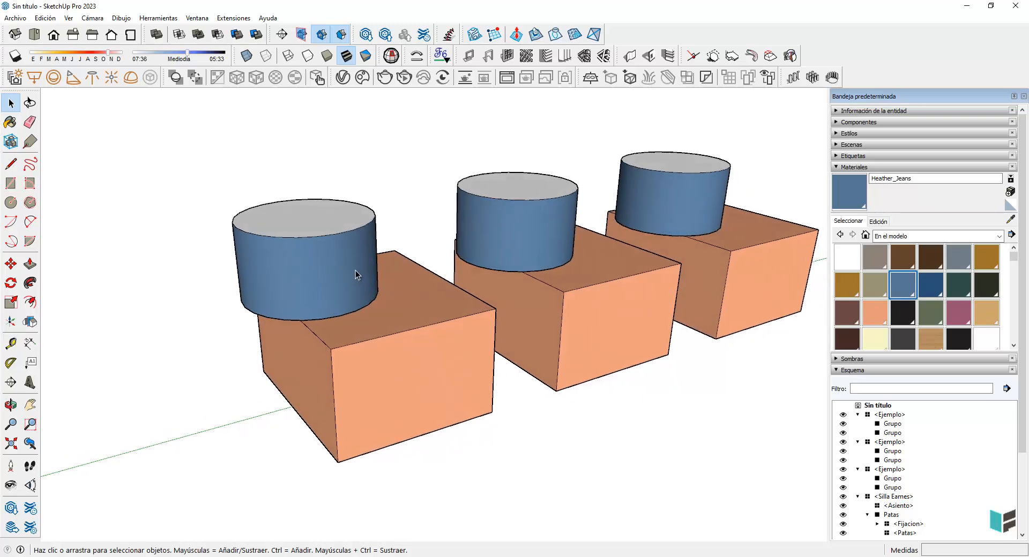
pyautogui.moveTo(262, 264); pyautogui.dragTo(396, 314, button='middle')
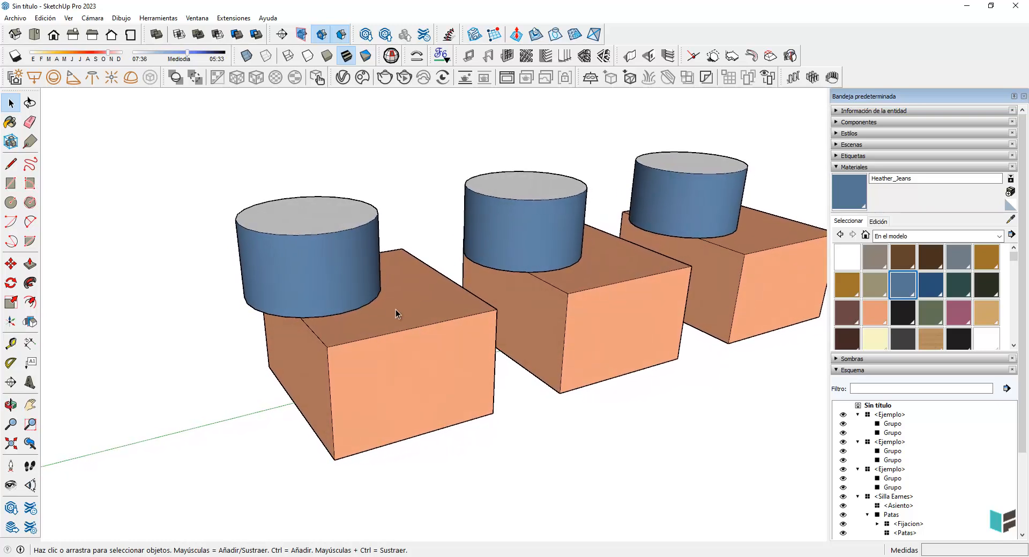
pyautogui.moveTo(400, 378); pyautogui.dragTo(589, 327, button='middle')
# Step: Inspect the top face of the cylinder inside the nearest Ejemplo instance and leave component editing
pyautogui.click(307, 234)
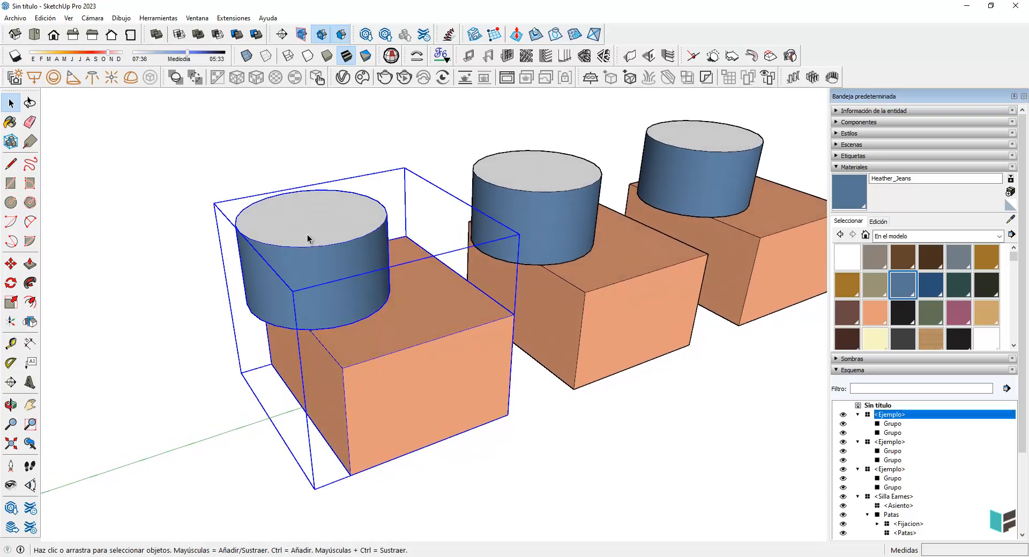
pyautogui.doubleClick(314, 223)
pyautogui.click(314, 260)
pyautogui.doubleClick(320, 223)
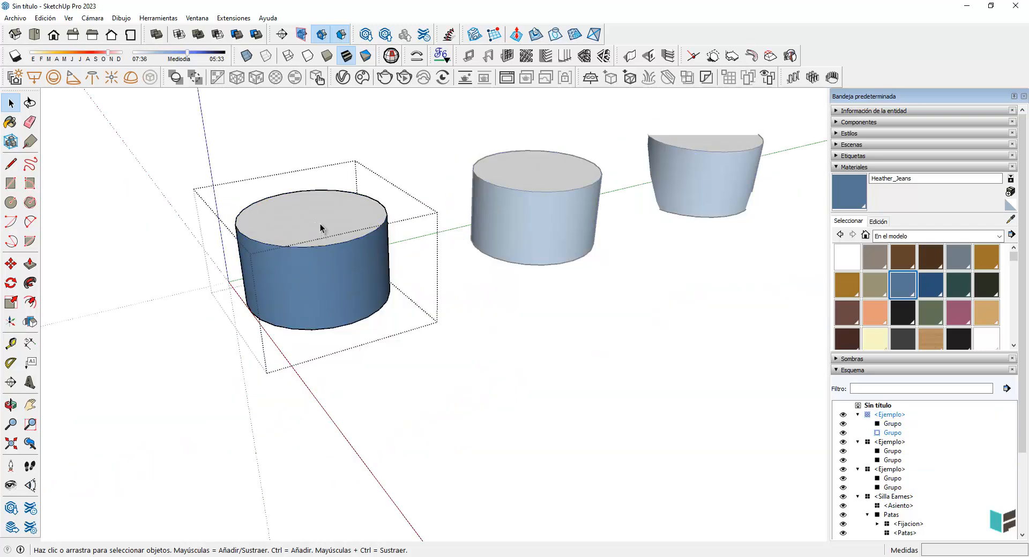
pyautogui.click(320, 224)
pyautogui.click(314, 229)
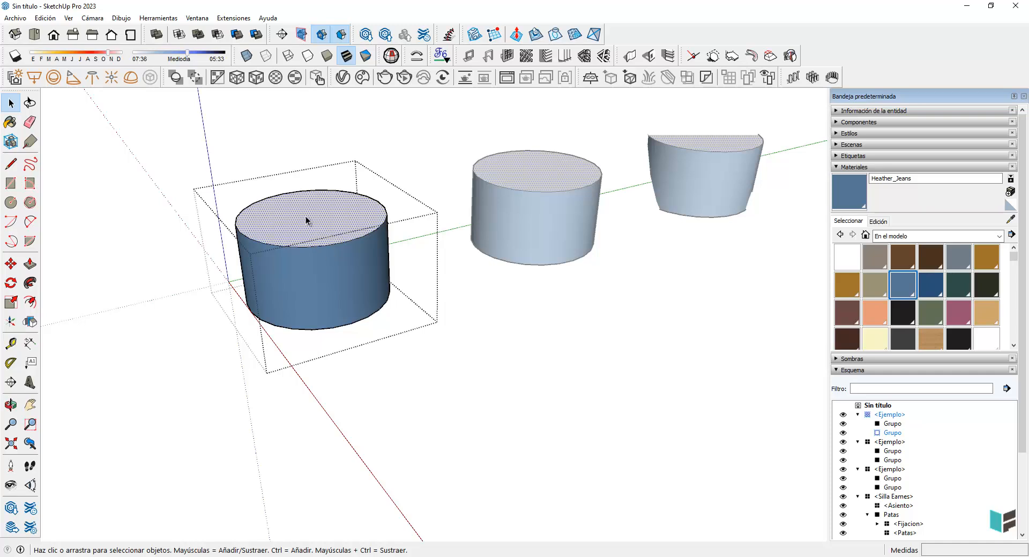
pyautogui.click(158, 286)
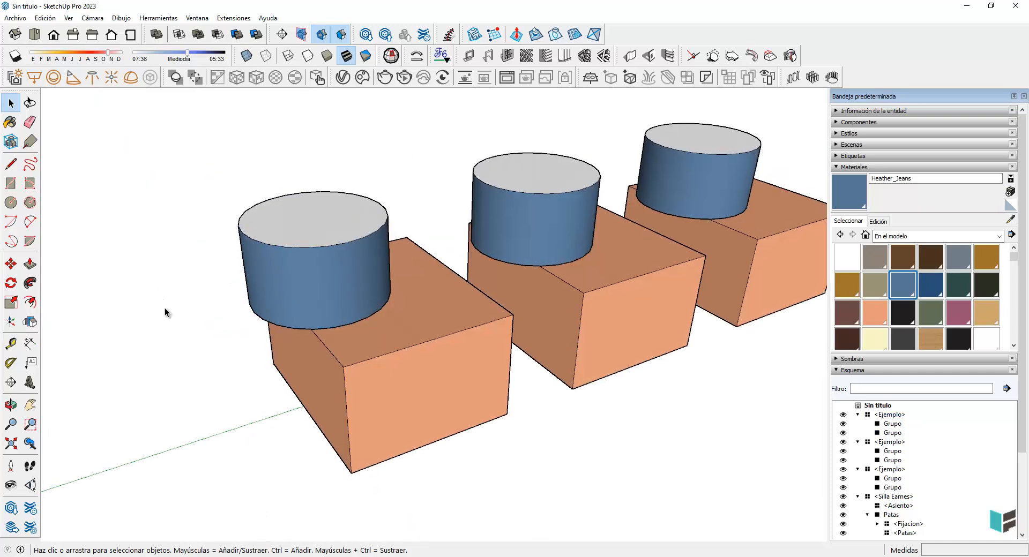
# Step: Paint the nearest Ejemplo instance as a whole with the Heather_Soles material, without opening the component
pyautogui.moveTo(165, 308); pyautogui.dragTo(635, 360, button='middle')
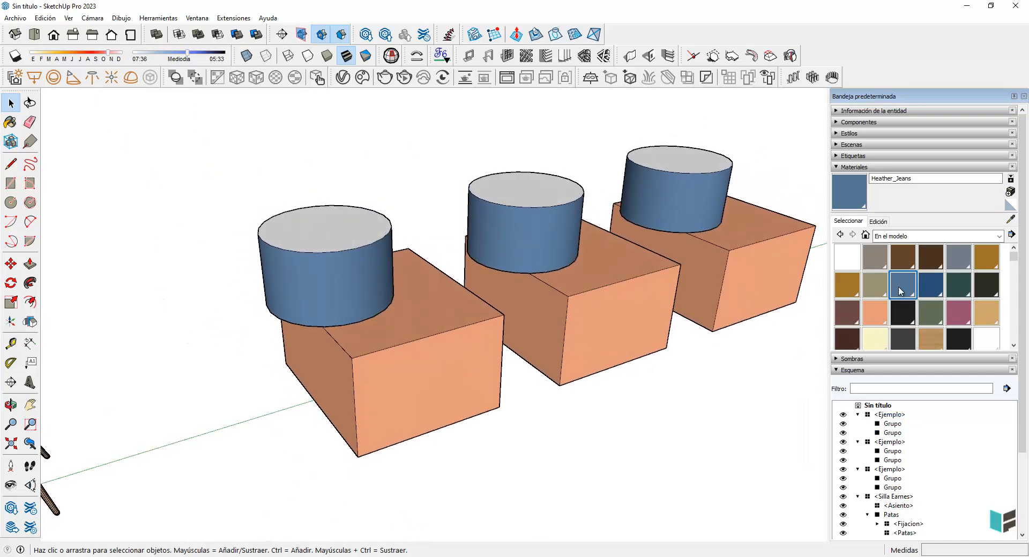
pyautogui.click(903, 313)
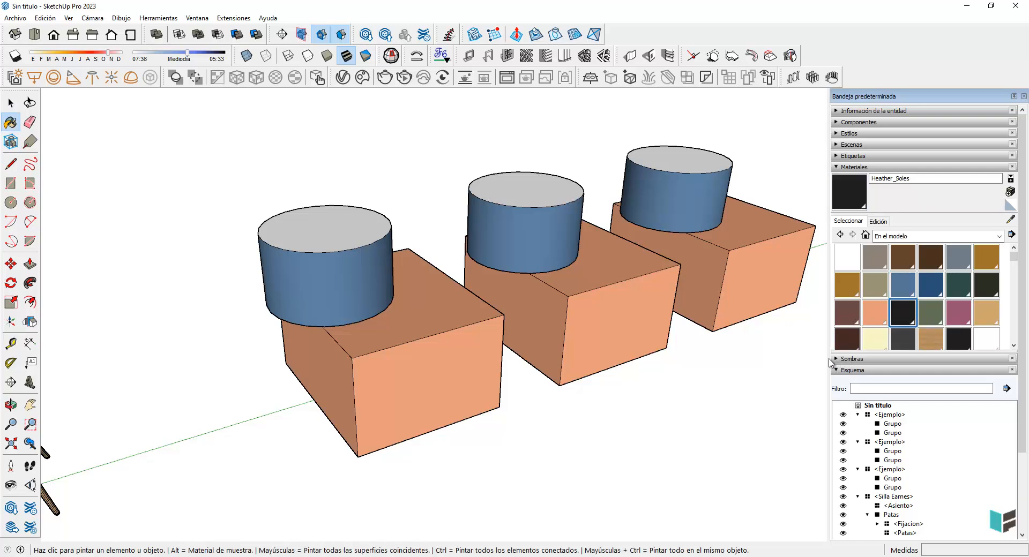
pyautogui.scroll(-3, 434, 363)
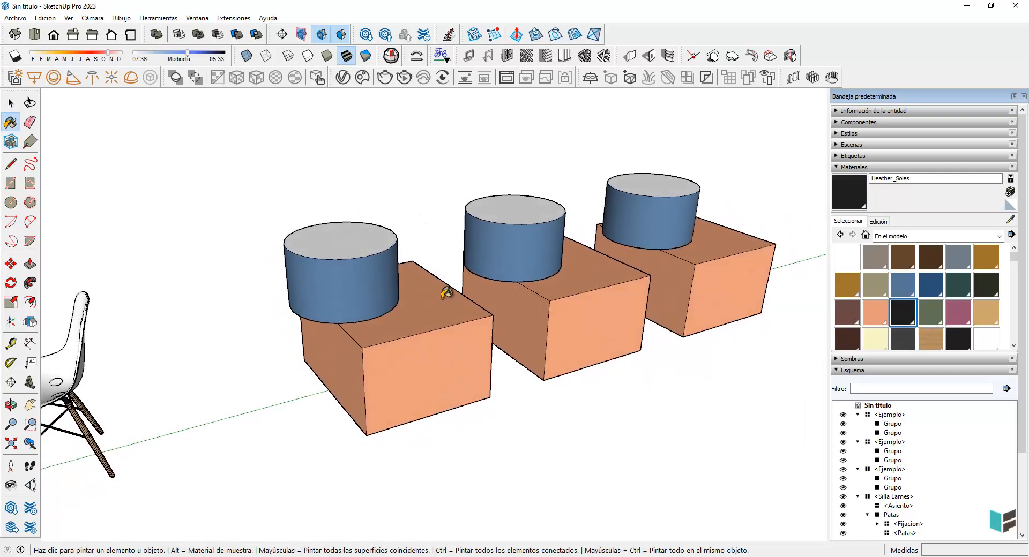
pyautogui.scroll(3, 445, 293)
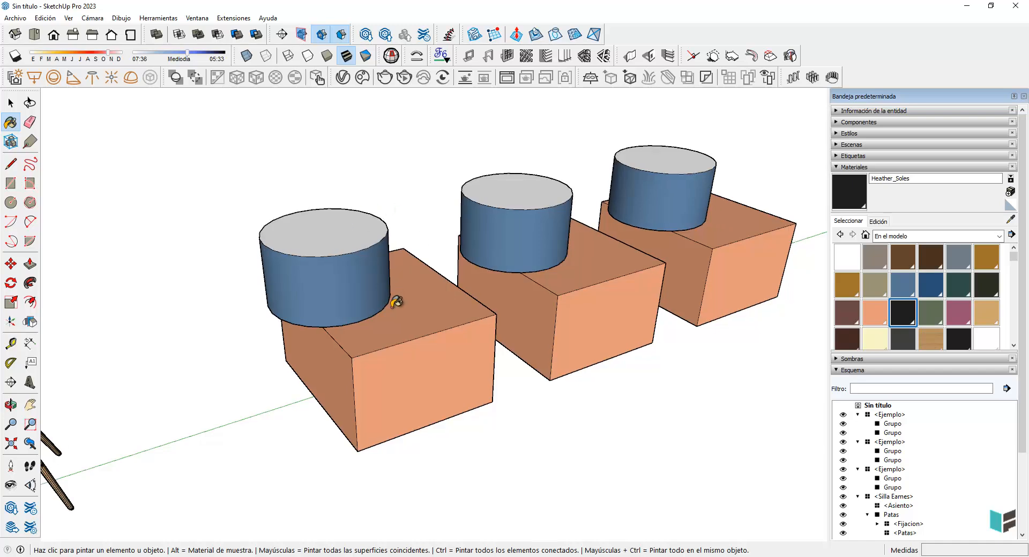
pyautogui.scroll(1, 402, 302)
pyautogui.scroll(1, 407, 296)
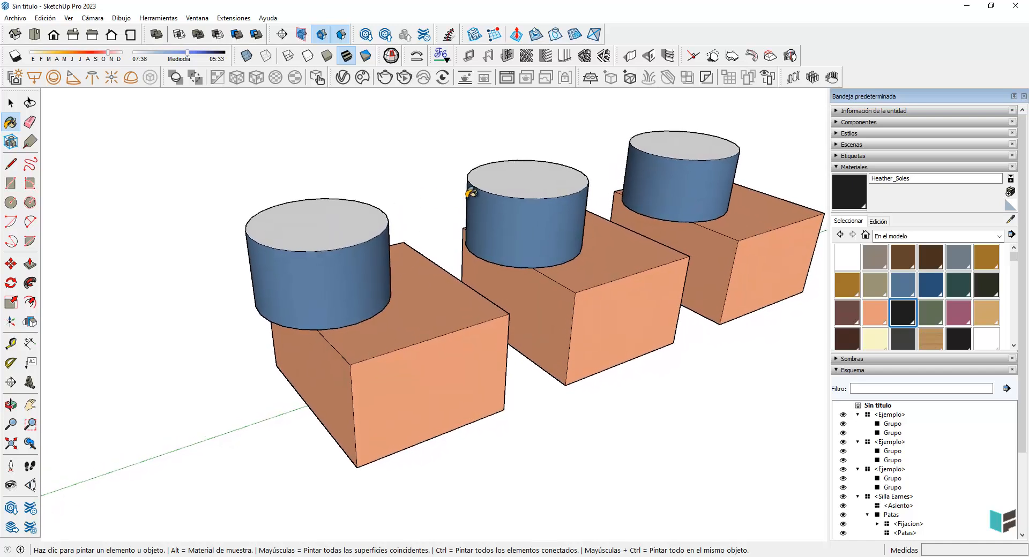
pyautogui.click(328, 216)
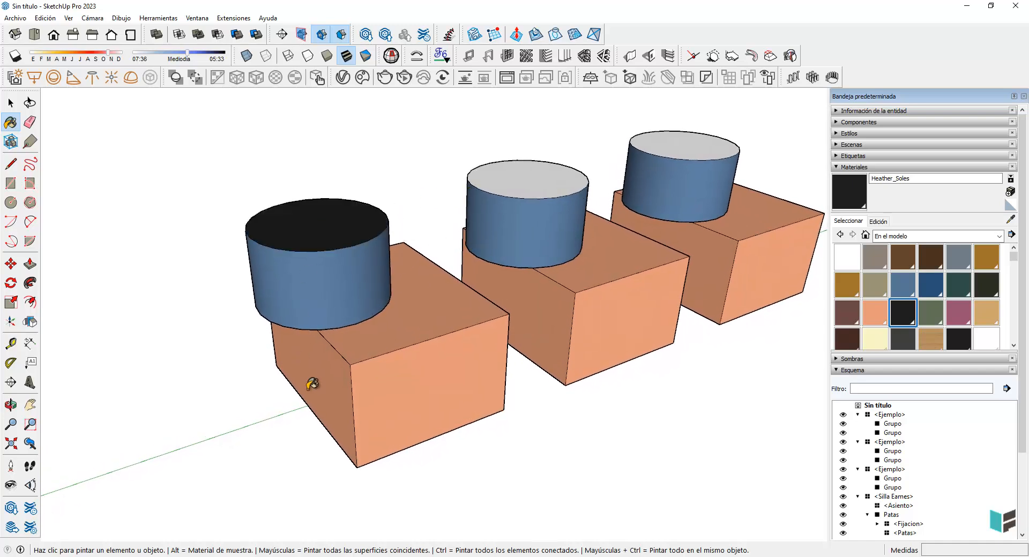
pyautogui.moveTo(316, 397)
pyautogui.mouseDown(button='middle')
pyautogui.moveTo(337, 363)
pyautogui.moveTo(299, 308)
pyautogui.mouseUp(button='middle')
pyautogui.moveTo(319, 340)
pyautogui.mouseDown(button='middle')
pyautogui.moveTo(347, 337)
pyautogui.moveTo(376, 375)
pyautogui.moveTo(287, 313)
pyautogui.moveTo(337, 329)
pyautogui.moveTo(376, 288)
pyautogui.moveTo(366, 262)
pyautogui.moveTo(390, 266)
pyautogui.moveTo(378, 273)
pyautogui.moveTo(402, 270)
pyautogui.moveTo(395, 243)
pyautogui.moveTo(343, 232)
pyautogui.moveTo(365, 276)
pyautogui.mouseUp(button='middle')
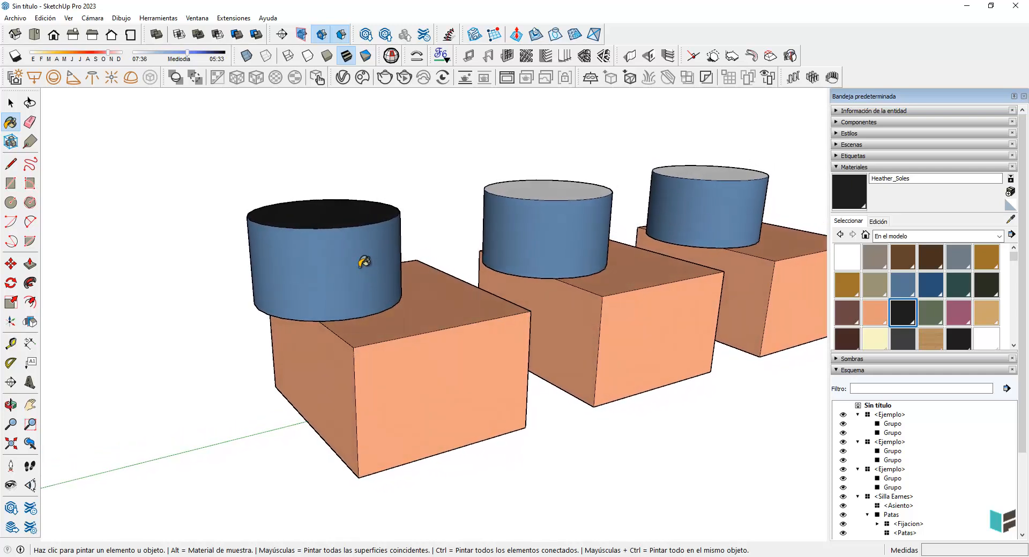
pyautogui.moveTo(456, 276); pyautogui.dragTo(453, 277, button='middle')
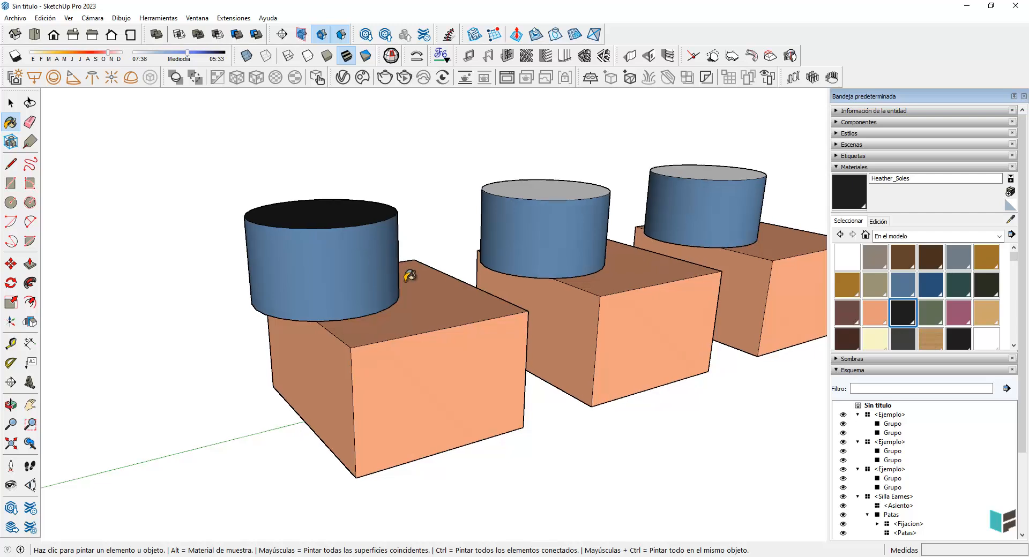
pyautogui.moveTo(792, 330)
pyautogui.mouseDown(button='middle')
pyautogui.moveTo(539, 319)
pyautogui.moveTo(330, 333)
pyautogui.moveTo(314, 312)
pyautogui.moveTo(331, 298)
pyautogui.moveTo(353, 187)
pyautogui.moveTo(336, 300)
pyautogui.moveTo(324, 311)
pyautogui.moveTo(340, 315)
pyautogui.moveTo(356, 251)
pyautogui.mouseUp(button='middle')
pyautogui.moveTo(405, 341); pyautogui.dragTo(816, 337, button='middle')
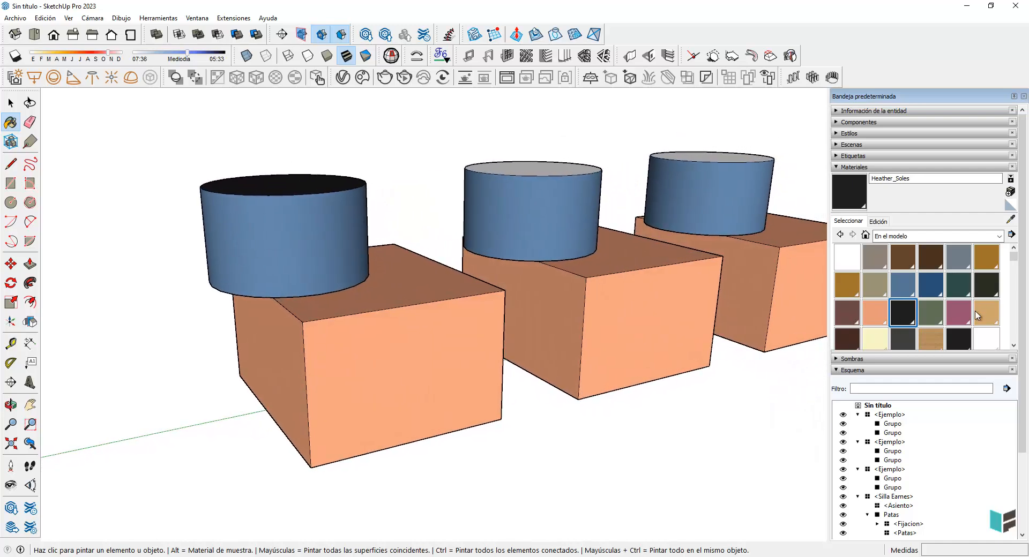
# Step: Paint the middle Ejemplo instance as a whole with the Heather_Stripe2 material, without opening the component
pyautogui.click(958, 313)
pyautogui.scroll(-3, 558, 325)
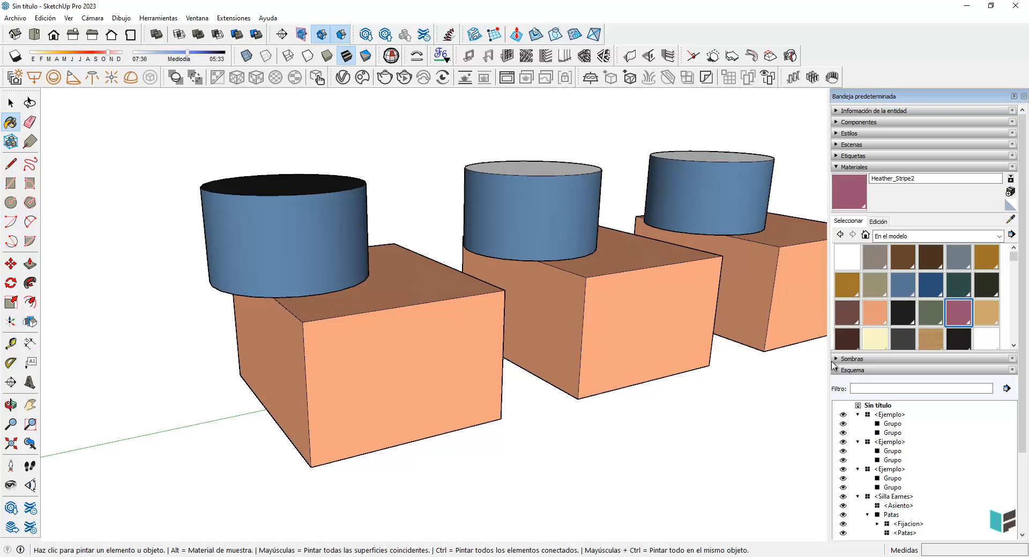
pyautogui.scroll(-1, 558, 324)
pyautogui.scroll(1, 534, 194)
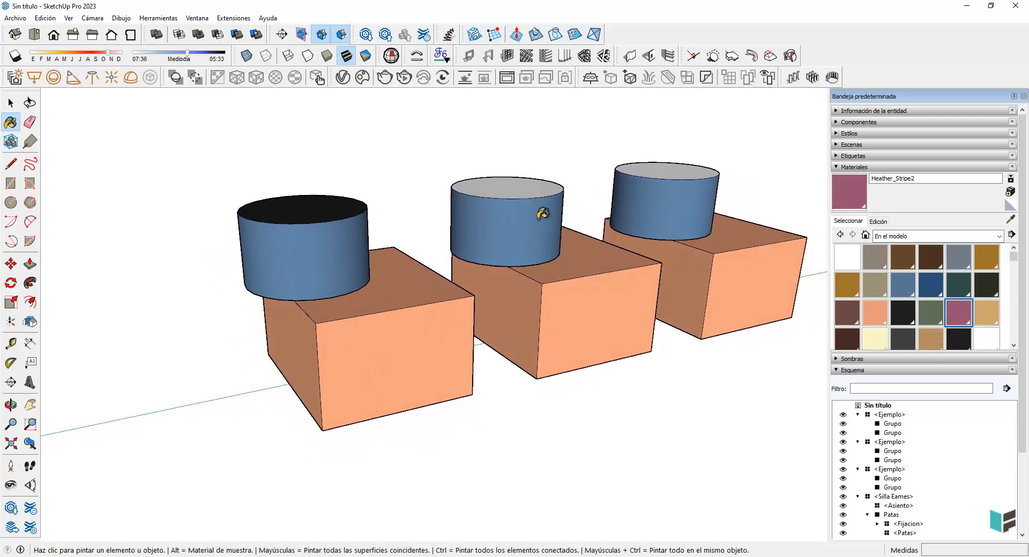
pyautogui.scroll(1, 514, 204)
pyautogui.scroll(1, 498, 203)
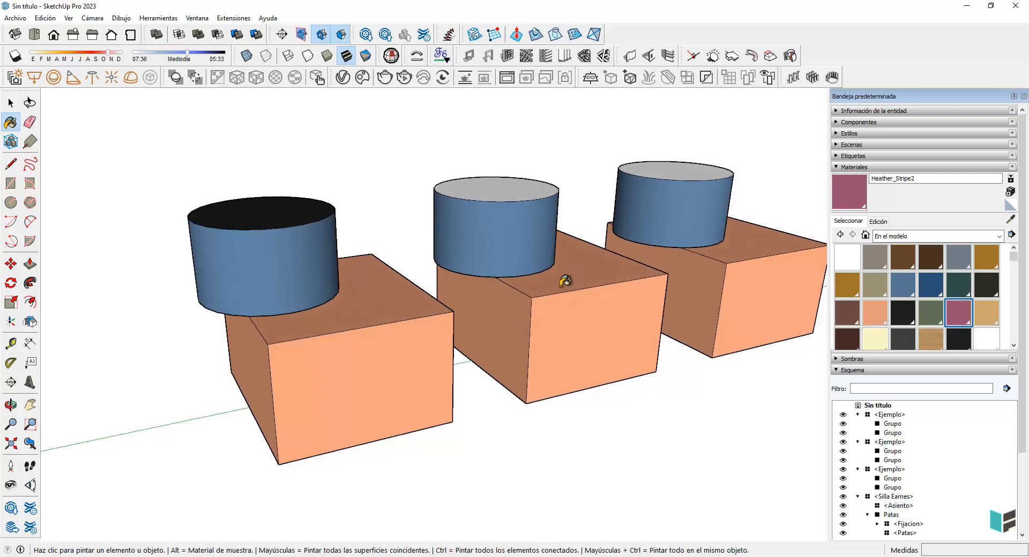
pyautogui.scroll(-1, 540, 202)
pyautogui.scroll(-2, 547, 264)
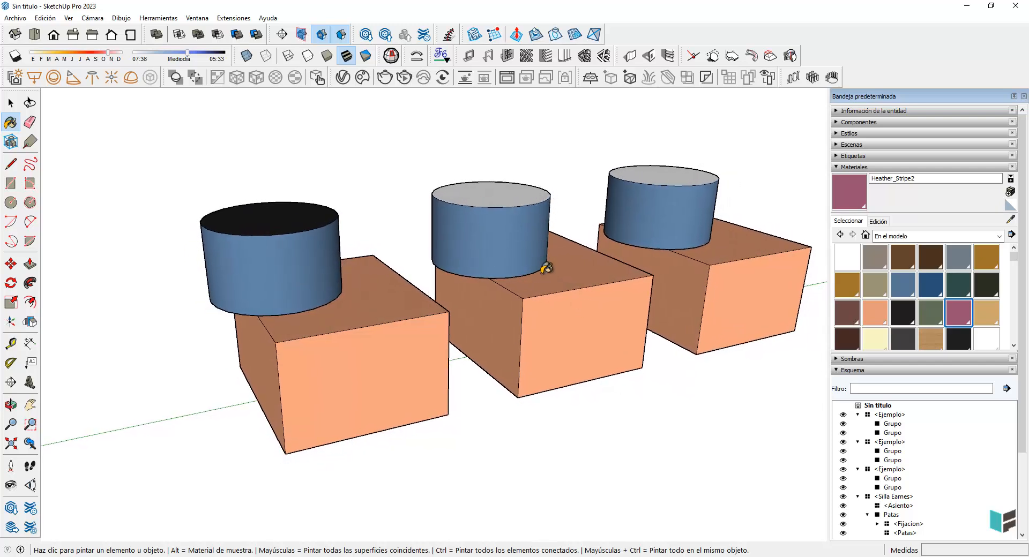
pyautogui.scroll(3, 528, 263)
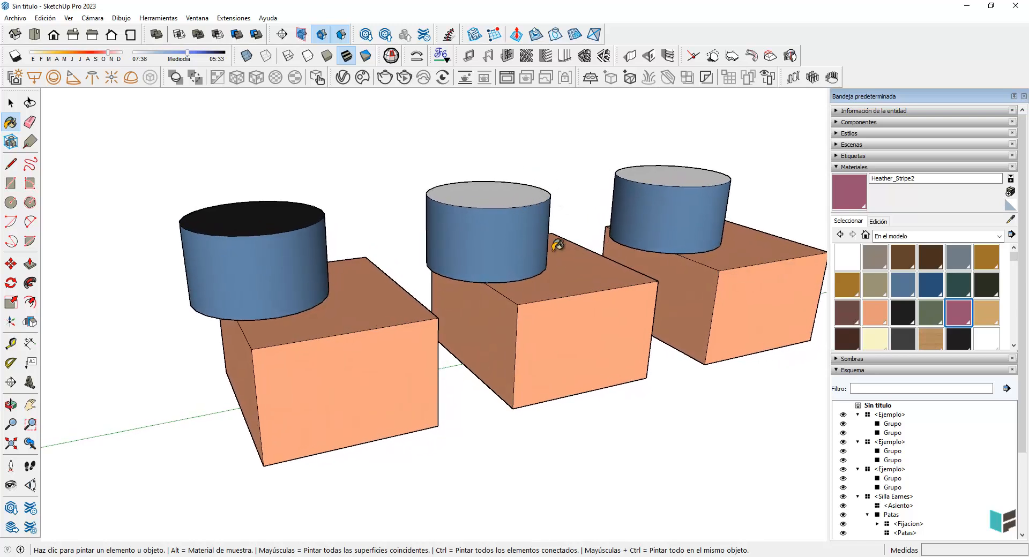
pyautogui.click(566, 268)
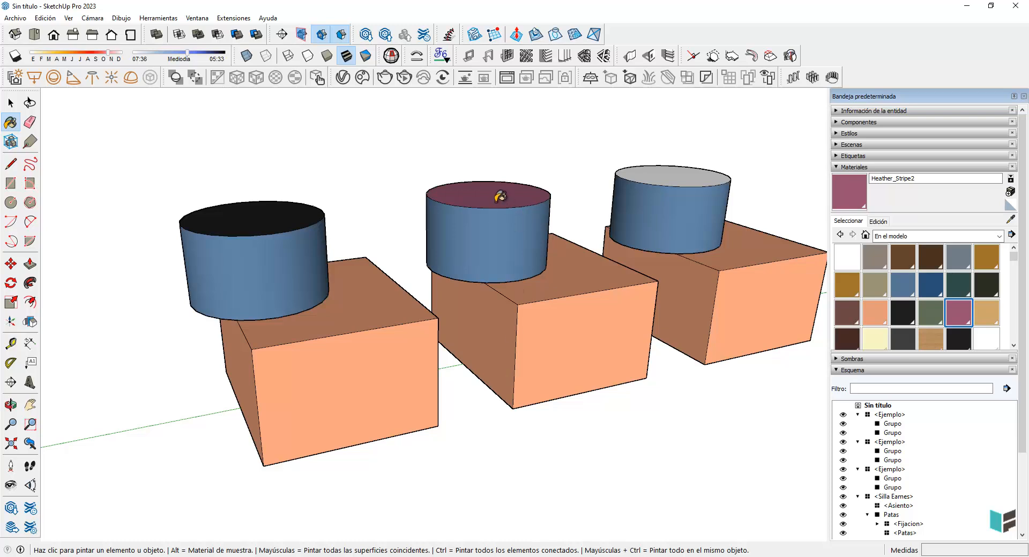
pyautogui.moveTo(499, 196)
pyautogui.mouseDown(button='middle')
pyautogui.moveTo(493, 294)
pyautogui.moveTo(473, 363)
pyautogui.moveTo(529, 218)
pyautogui.mouseUp(button='middle')
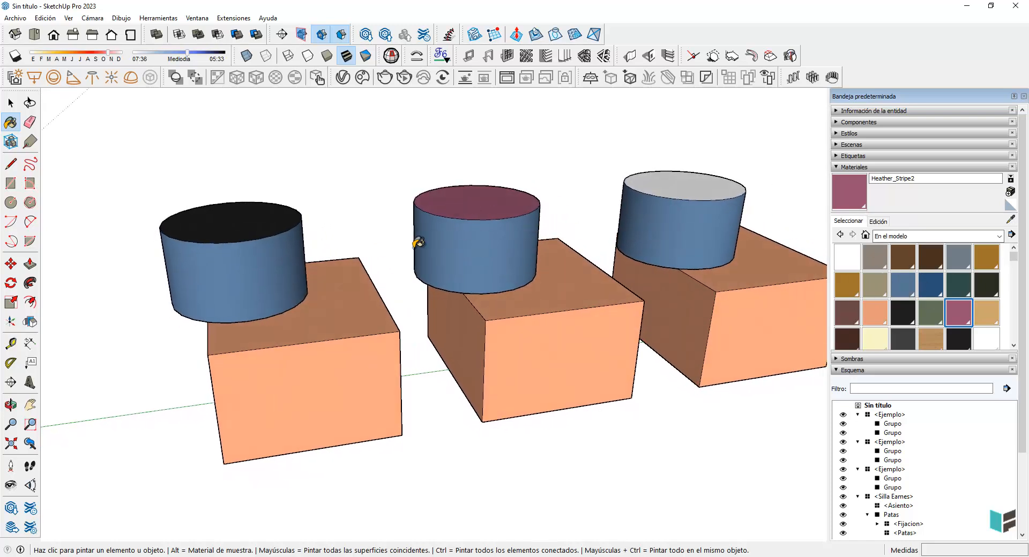
# Step: Select all three Ejemplo instances together and delete them from the model
pyautogui.press('space')
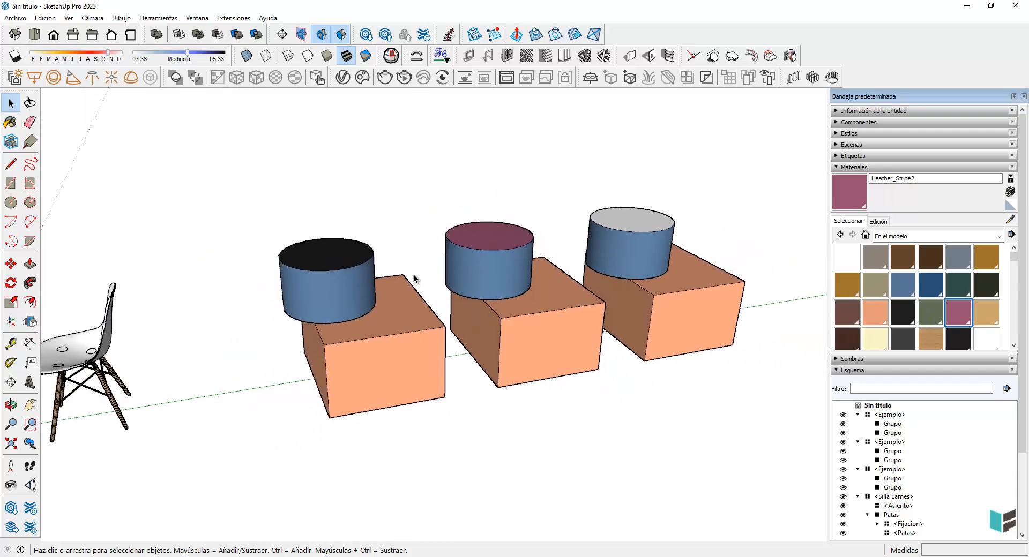
pyautogui.moveTo(269, 161); pyautogui.dragTo(748, 418)
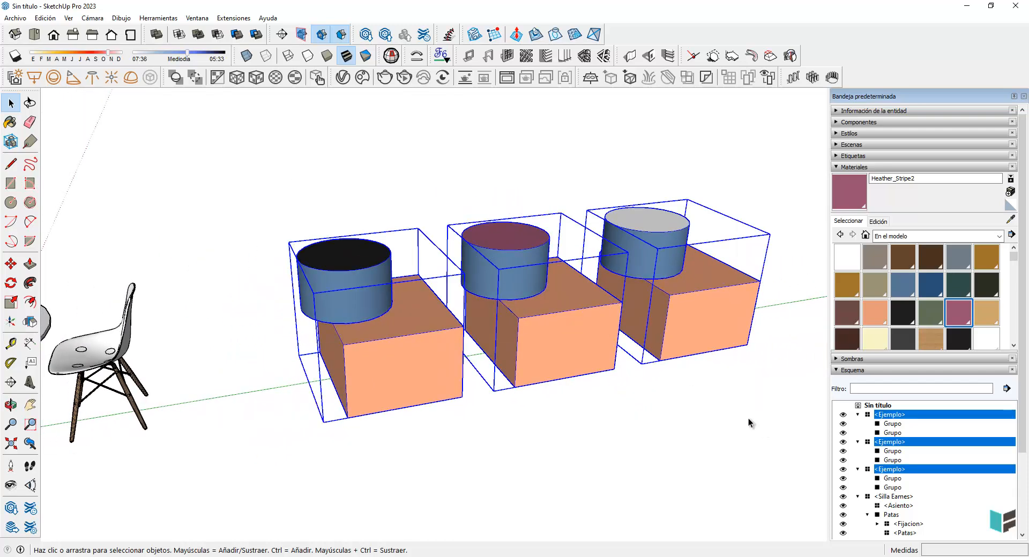
pyautogui.press('Delete')
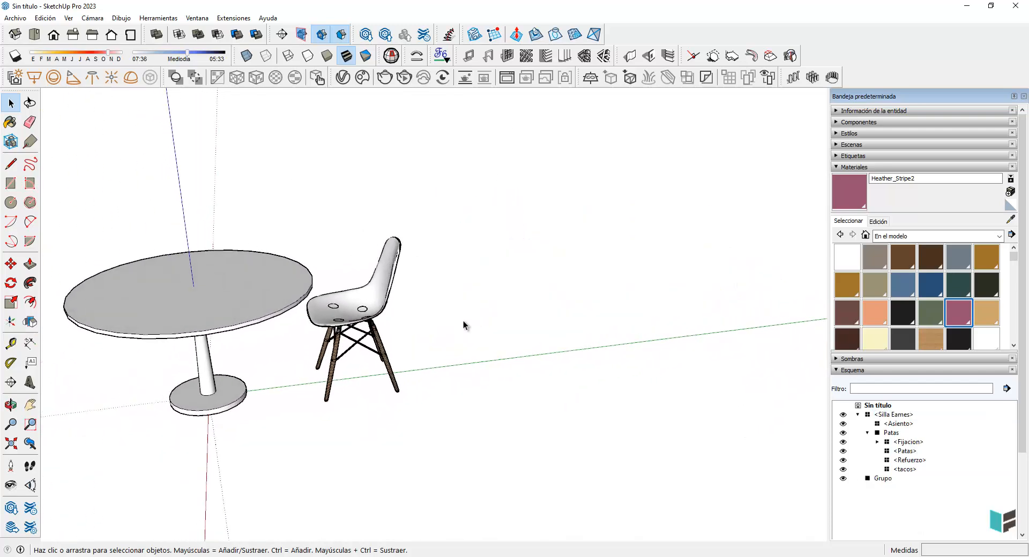
# Step: Inspect the nested structure of the Silla Eames chair by highlighting its Asiento, Patas, Refuerzo and tacos parts in the model hierarchy
pyautogui.click(893, 415)
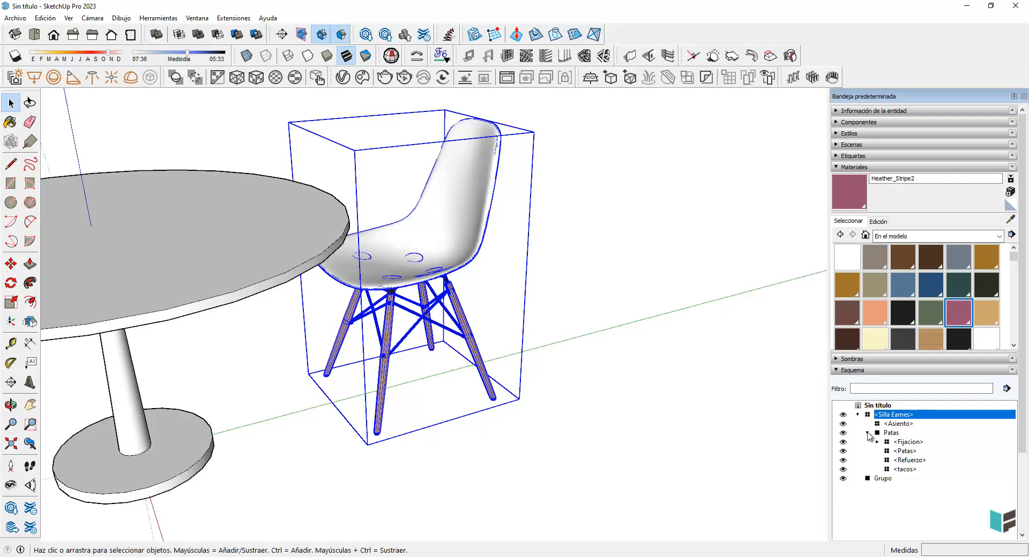
pyautogui.click(902, 424)
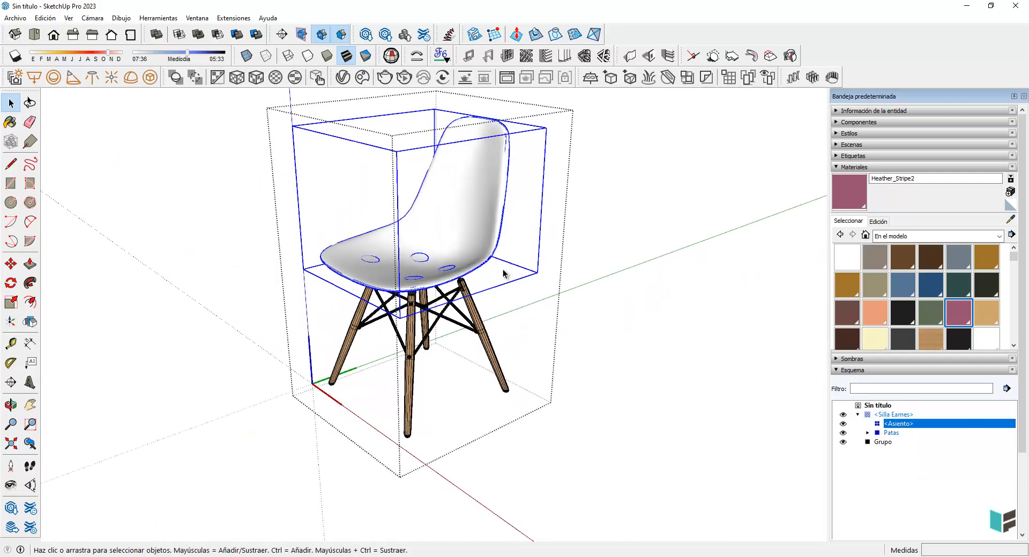
pyautogui.moveTo(529, 346); pyautogui.dragTo(696, 423, button='middle')
pyautogui.click(891, 433)
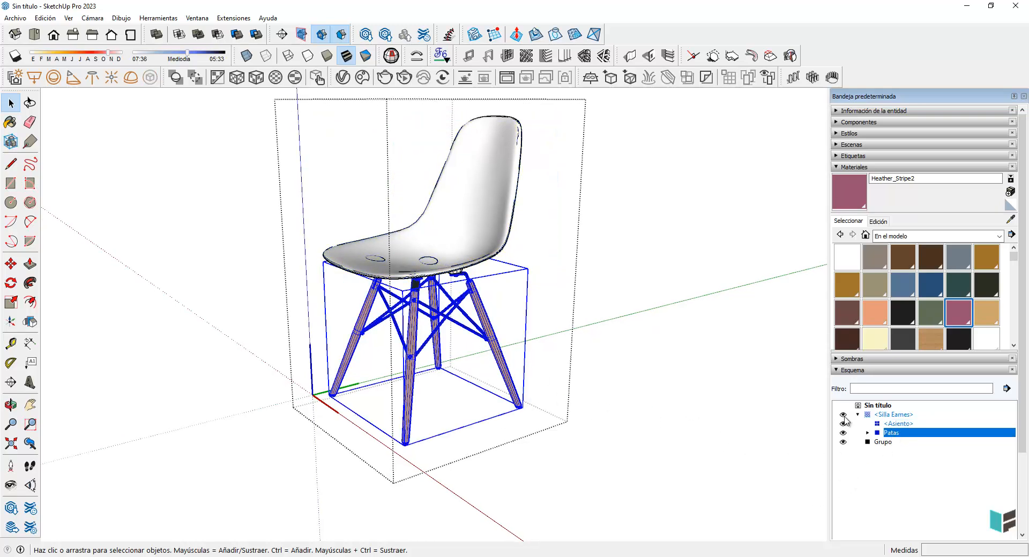
pyautogui.click(905, 451)
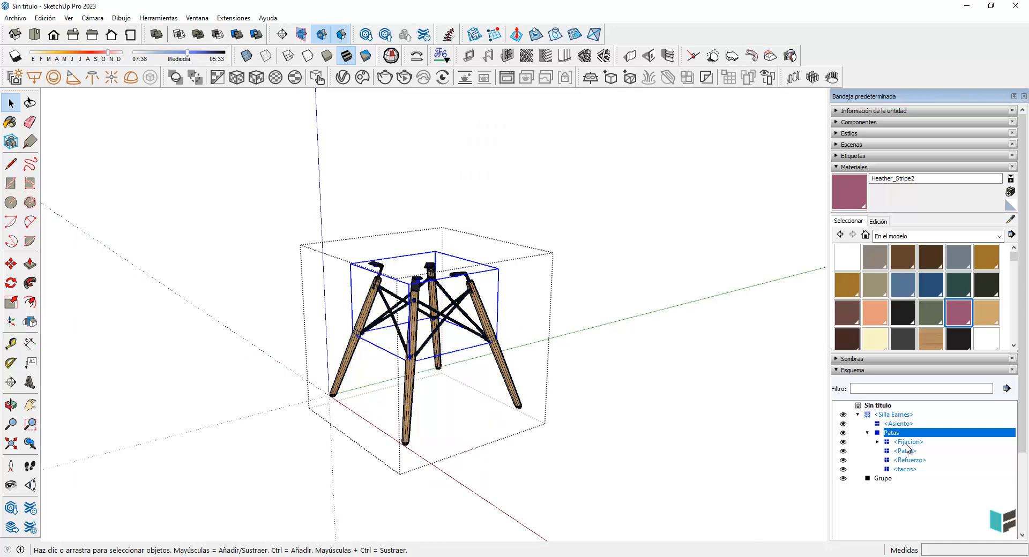
pyautogui.click(910, 460)
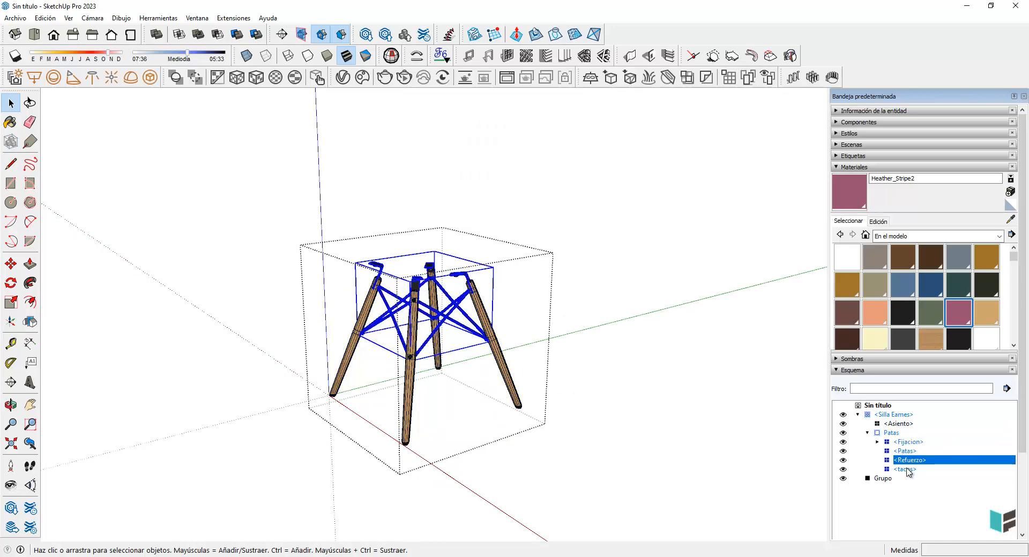
pyautogui.click(906, 470)
pyautogui.moveTo(464, 346); pyautogui.dragTo(546, 340, button='middle')
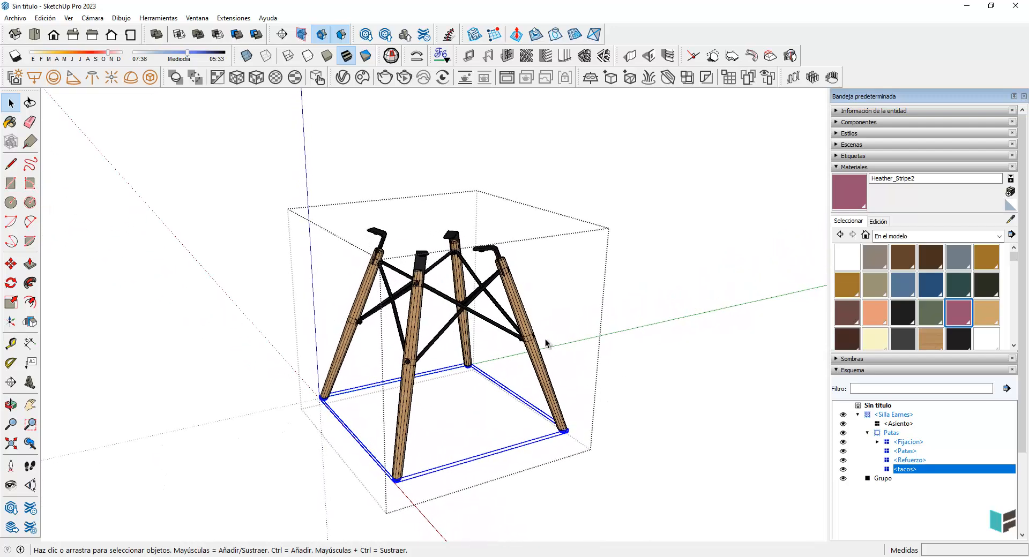
# Step: Open the chair's wooden legs component to inspect its geometry, and leave all component editing
pyautogui.click(415, 326)
pyautogui.doubleClick(417, 326)
pyautogui.moveTo(413, 351); pyautogui.dragTo(520, 320, button='middle')
pyautogui.click(520, 319)
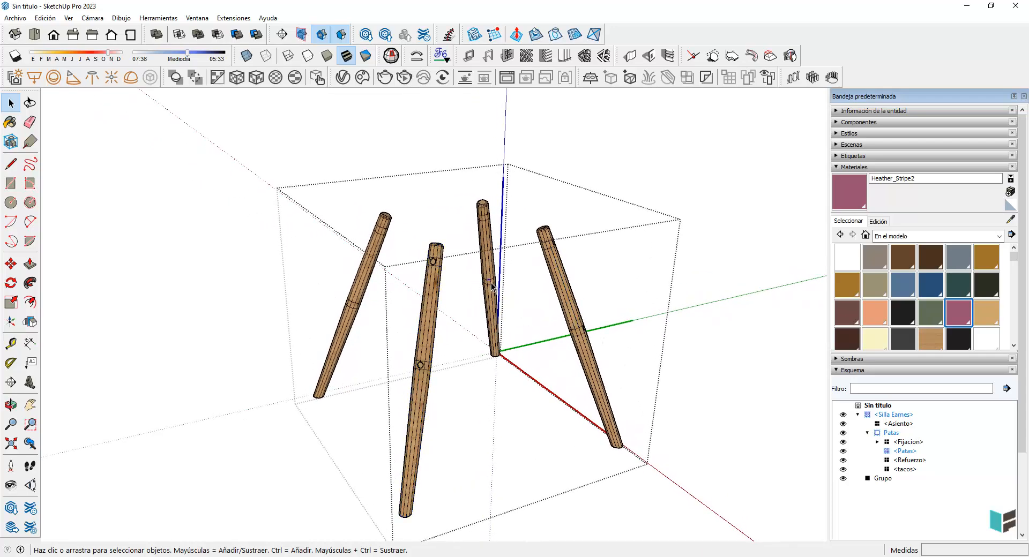
pyautogui.click(700, 354)
pyautogui.scroll(-1, 691, 367)
pyautogui.click(686, 367)
pyautogui.click(685, 363)
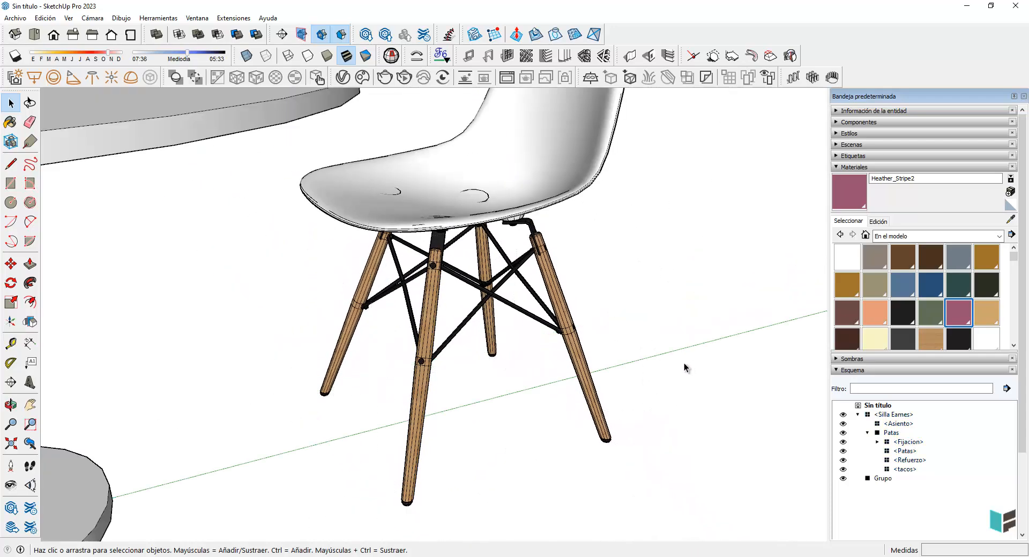
# Step: Open the Asiento component inside the chair, select the seat shell's connected geometry, sample its material and close the seat component
pyautogui.scroll(-2, 622, 348)
pyautogui.click(527, 218)
pyautogui.scroll(1, 527, 218)
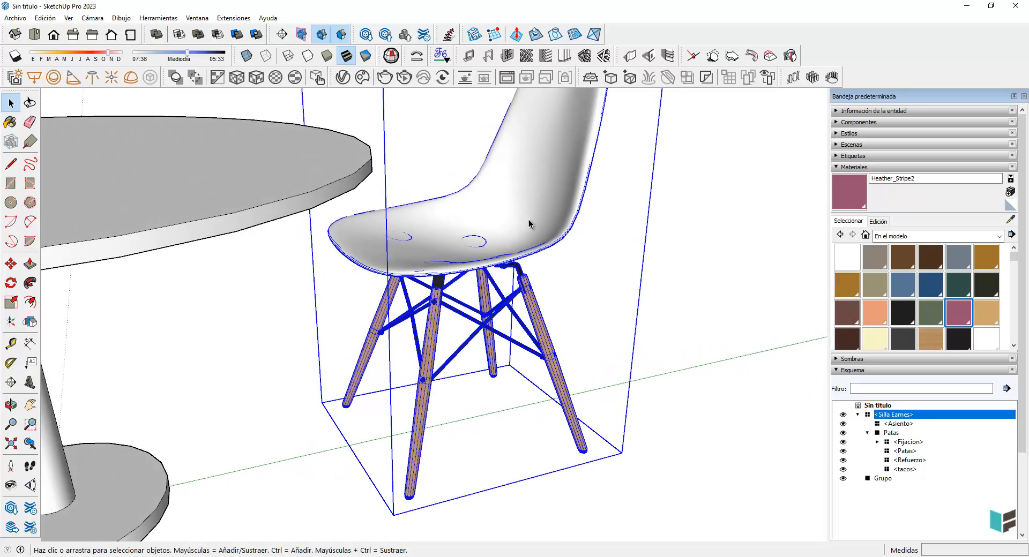
pyautogui.doubleClick(533, 224)
pyautogui.click(529, 227)
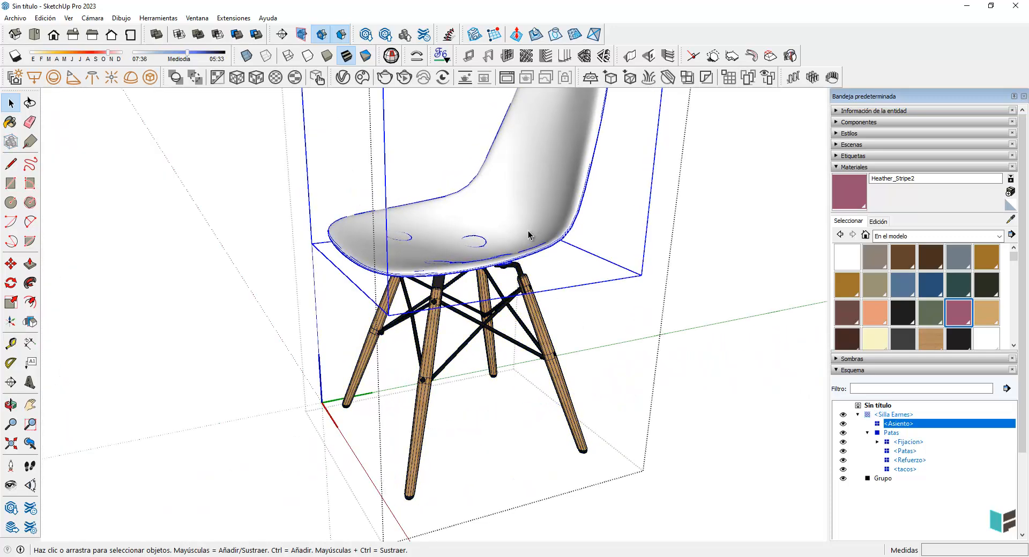
pyautogui.moveTo(529, 231); pyautogui.dragTo(550, 244, button='middle')
pyautogui.tripleClick(550, 243)
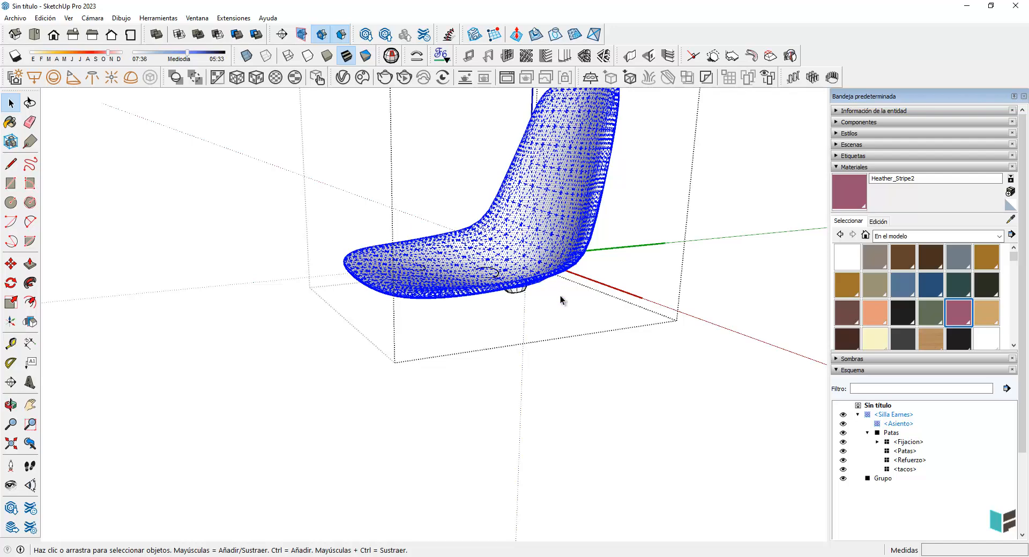
pyautogui.moveTo(561, 298); pyautogui.dragTo(631, 358, button='middle')
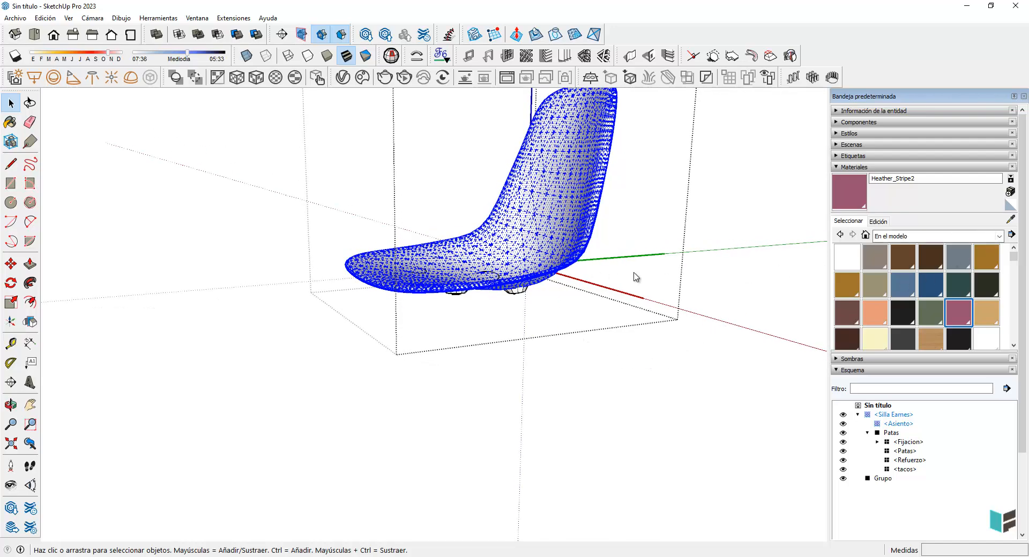
pyautogui.click(1010, 220)
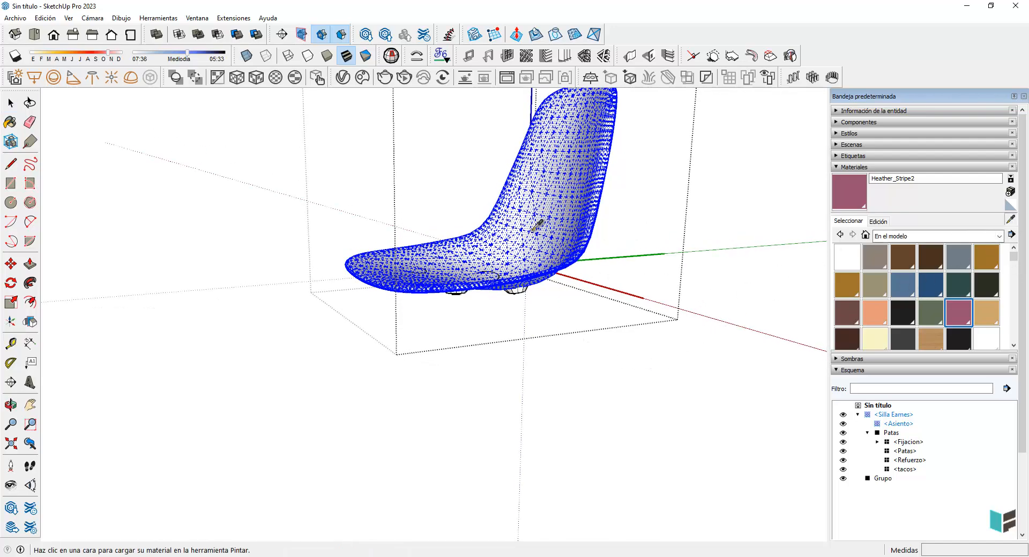
pyautogui.click(537, 253)
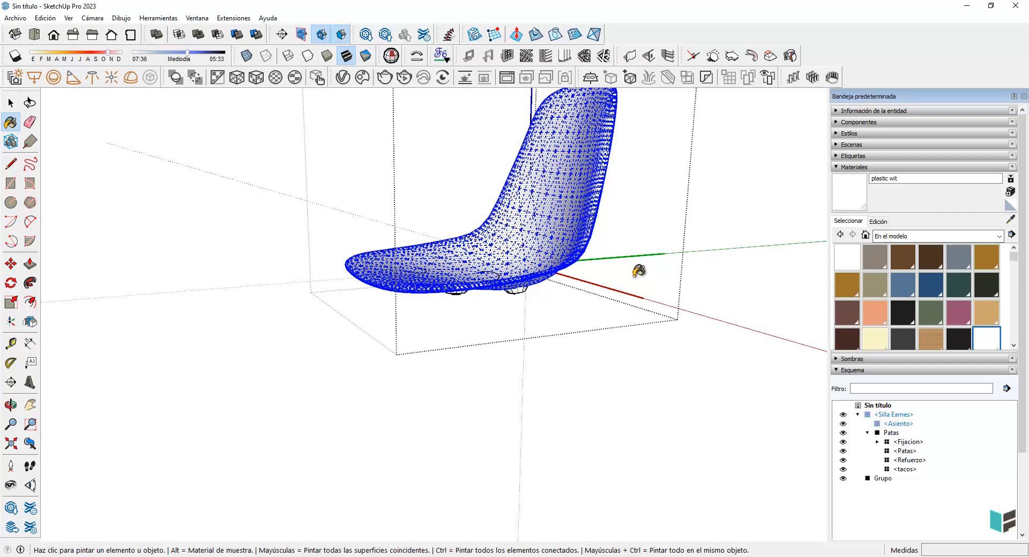
pyautogui.press('space')
pyautogui.click(705, 285)
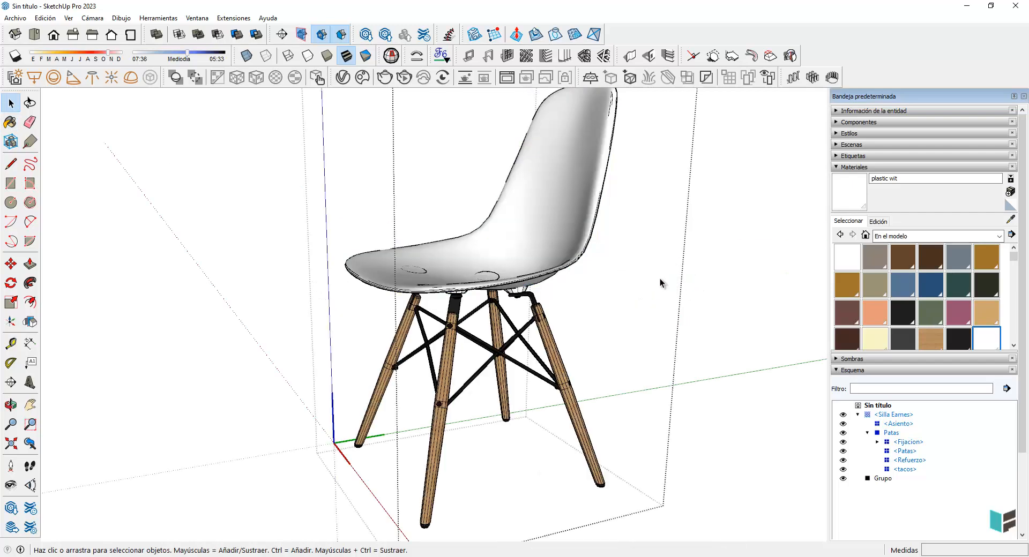
# Step: Reopen the seat component, sample the material of its shell face again, and leave the chair's component editing
pyautogui.doubleClick(566, 254)
pyautogui.hotkey('ctrl', 'a')
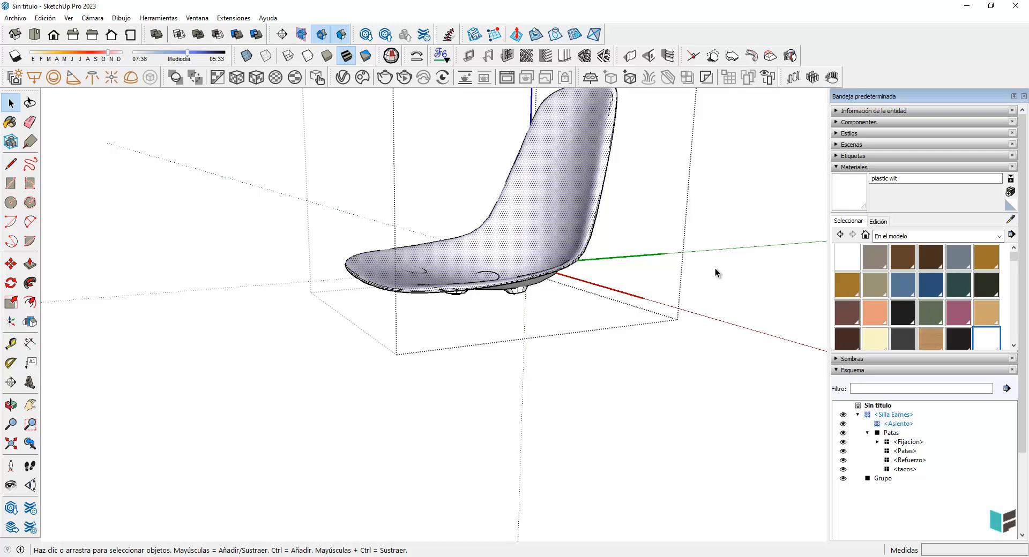
pyautogui.click(1009, 220)
pyautogui.click(558, 223)
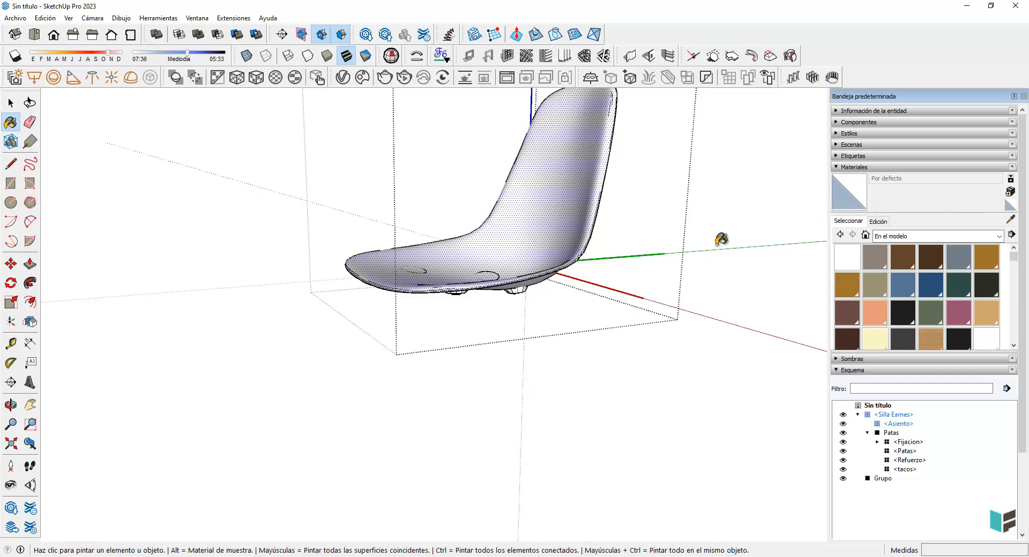
pyautogui.click(11, 102)
pyautogui.click(705, 234)
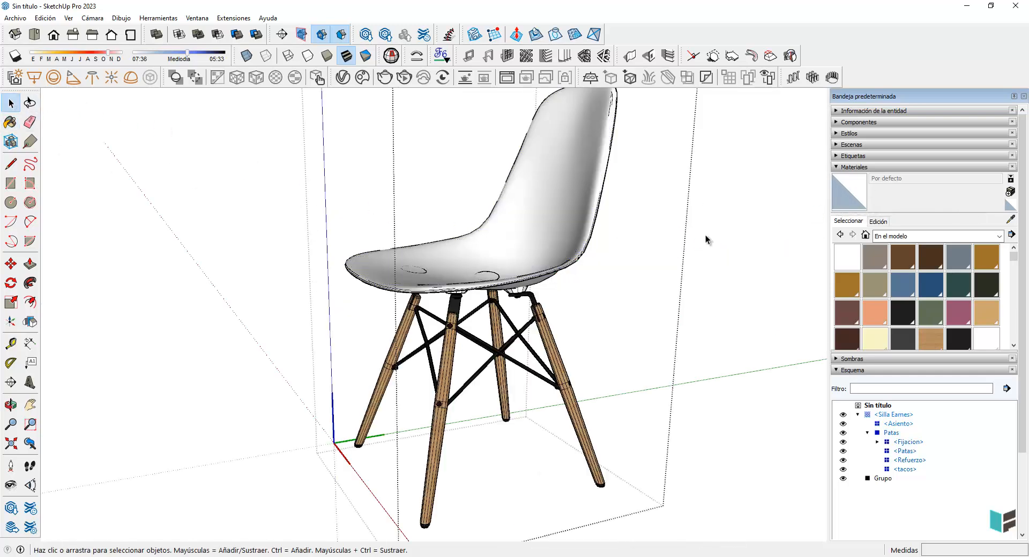
pyautogui.scroll(-1, 673, 282)
pyautogui.scroll(-3, 672, 283)
pyautogui.click(643, 294)
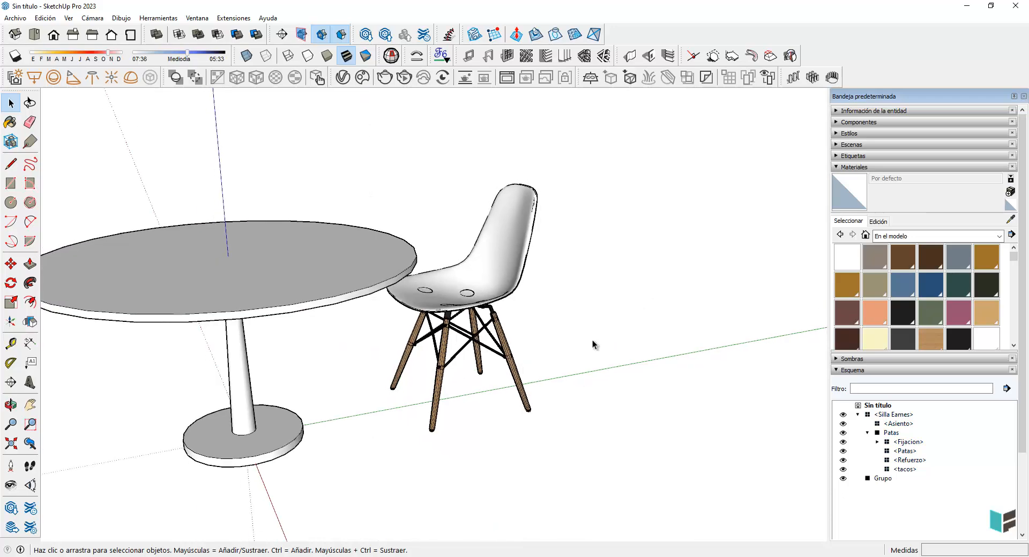
# Step: Make a rotated copy of the Silla Eames chair at 90 degrees around the centre of the table's base
pyautogui.scroll(-2, 592, 340)
pyautogui.moveTo(571, 330); pyautogui.dragTo(501, 303, button='middle')
pyautogui.click(502, 307)
pyautogui.moveTo(482, 343); pyautogui.dragTo(412, 394, button='middle')
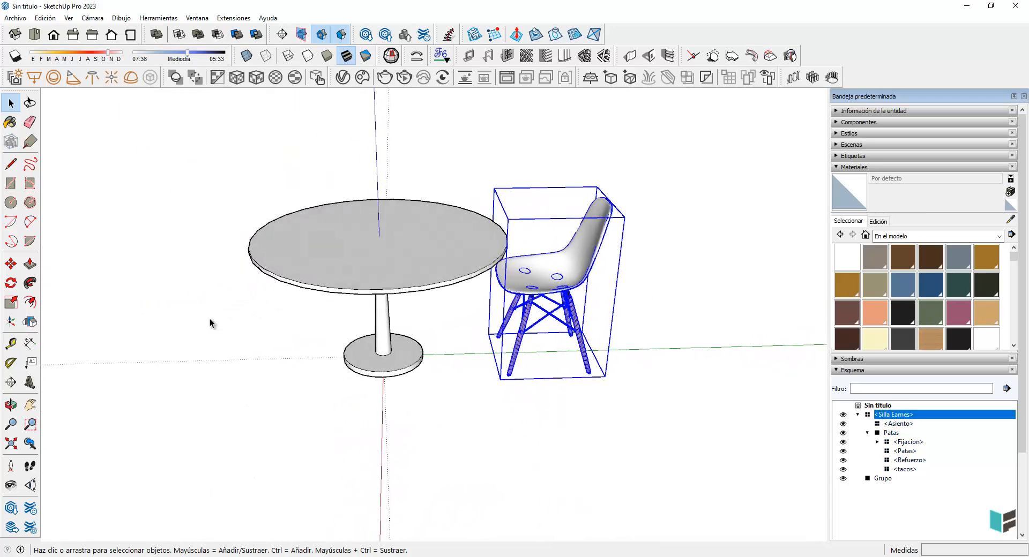
pyautogui.moveTo(405, 322); pyautogui.dragTo(659, 369, button='middle')
pyautogui.click(11, 283)
pyautogui.click(412, 363)
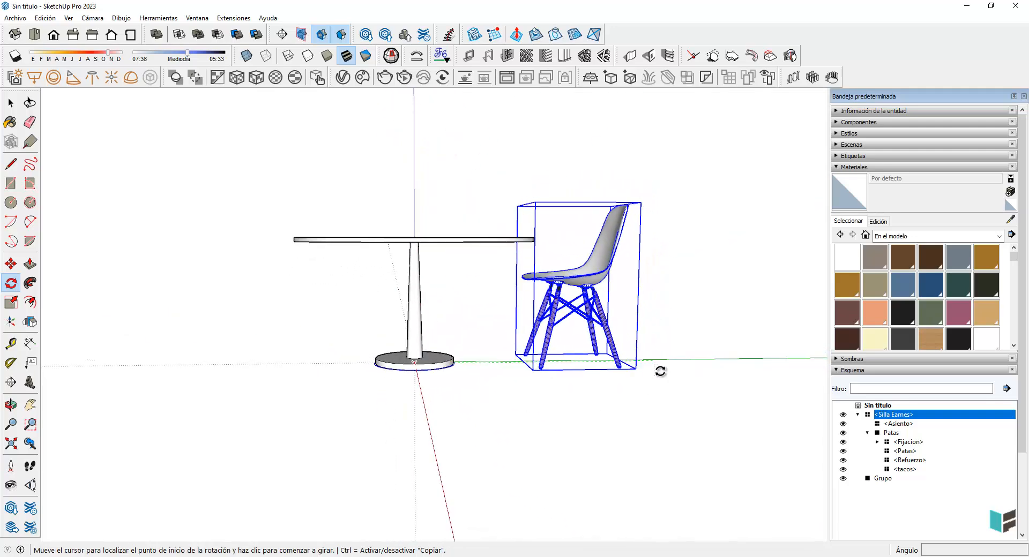
pyautogui.click(675, 363)
pyautogui.press('ctrl')
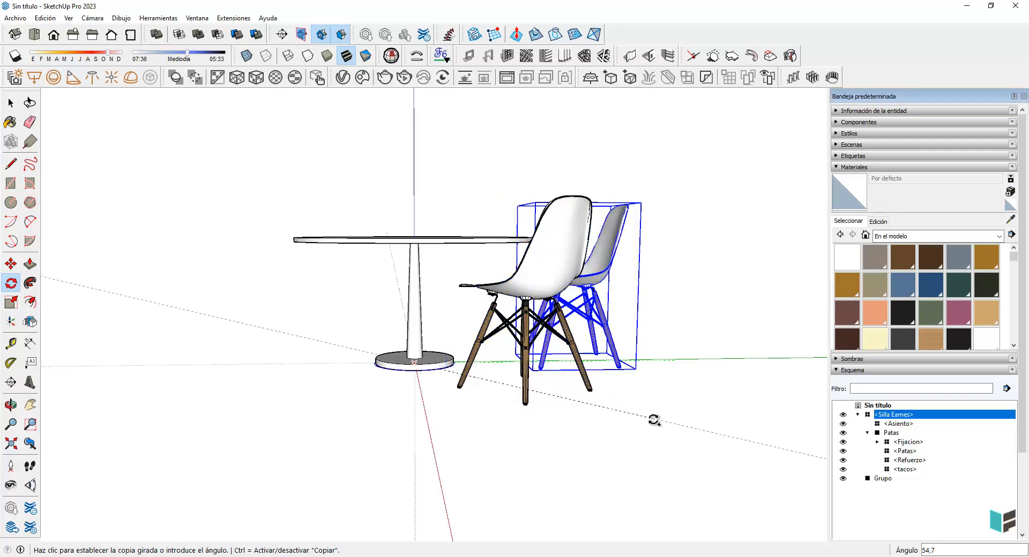
pyautogui.moveTo(647, 419); pyautogui.dragTo(588, 429, button='middle')
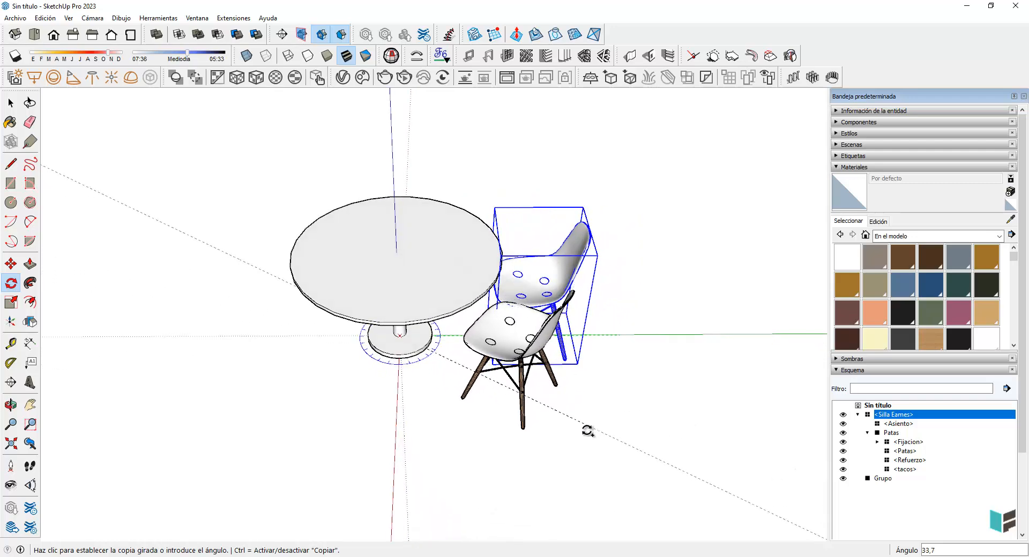
pyautogui.click(572, 434)
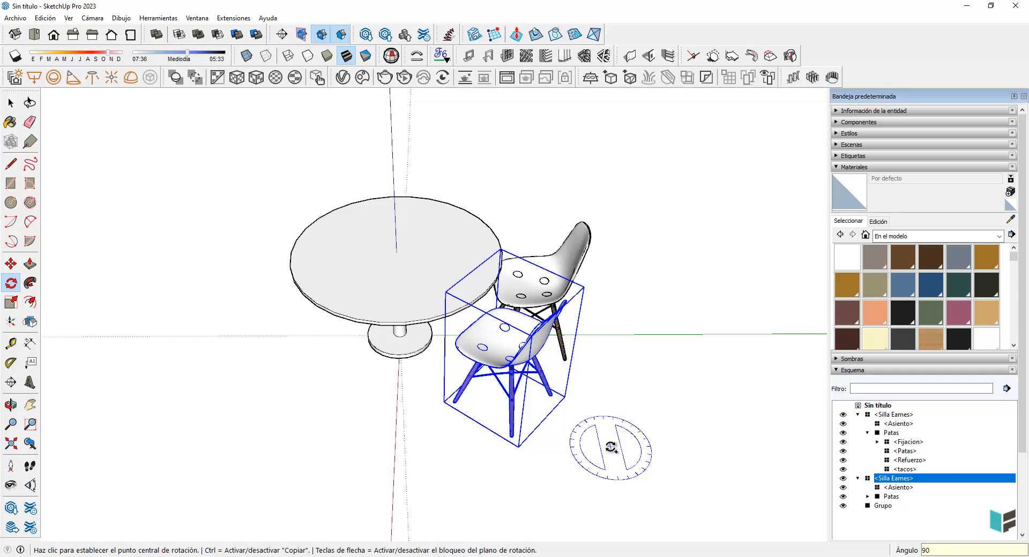
pyautogui.write('90')
pyautogui.press('Return')
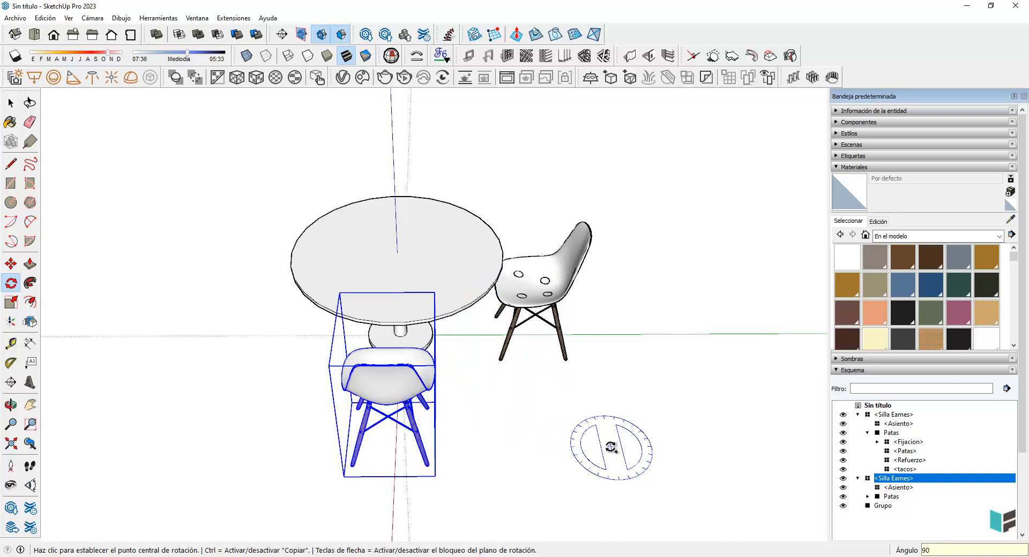
# Step: Repeat the rotated chair copy as a 3x array around the table and clear the selection
pyautogui.write('3x')
pyautogui.press('Return')
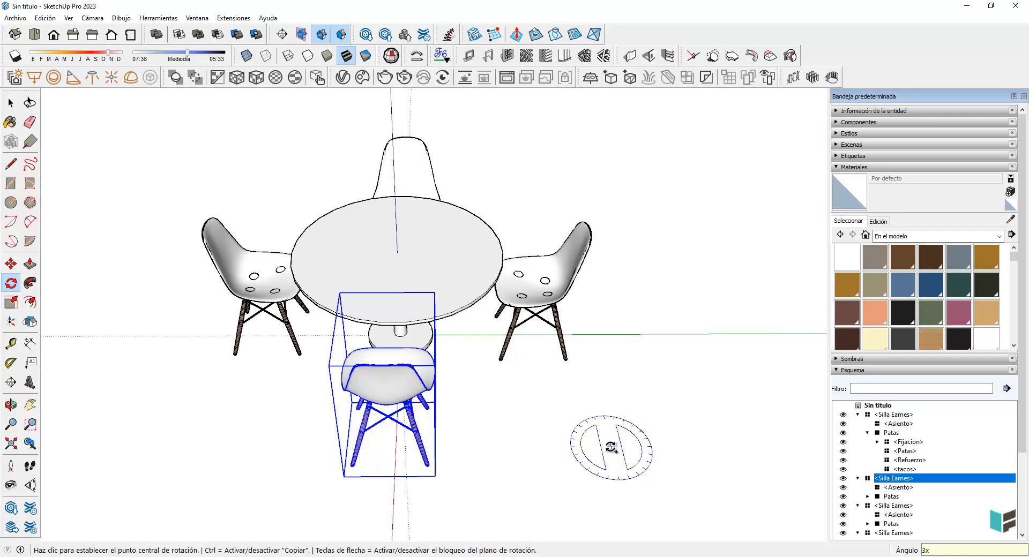
pyautogui.click(11, 103)
pyautogui.click(278, 222)
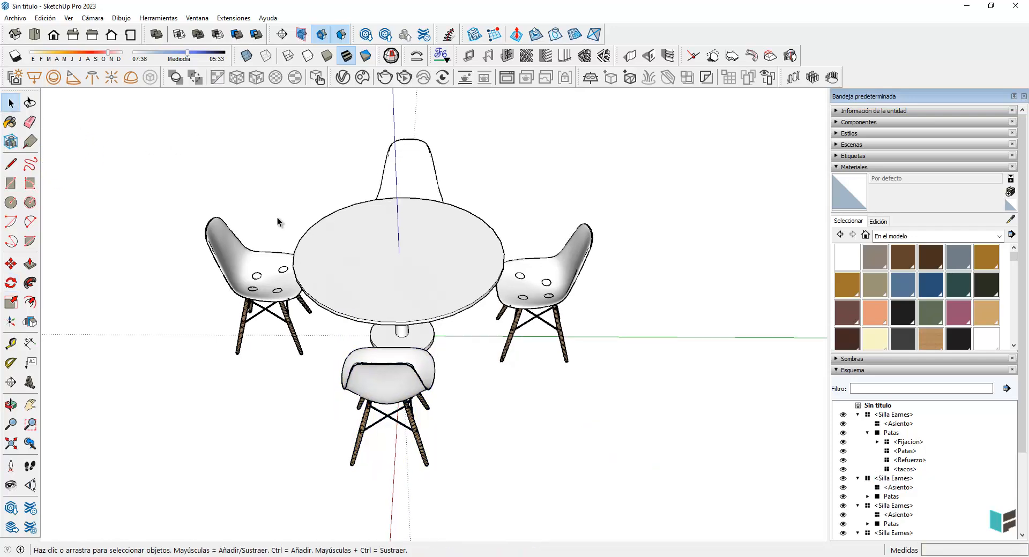
# Step: Open one chair's component and paint its Asiento seat with the Heather_Skin material
pyautogui.moveTo(278, 222); pyautogui.dragTo(613, 411, button='middle')
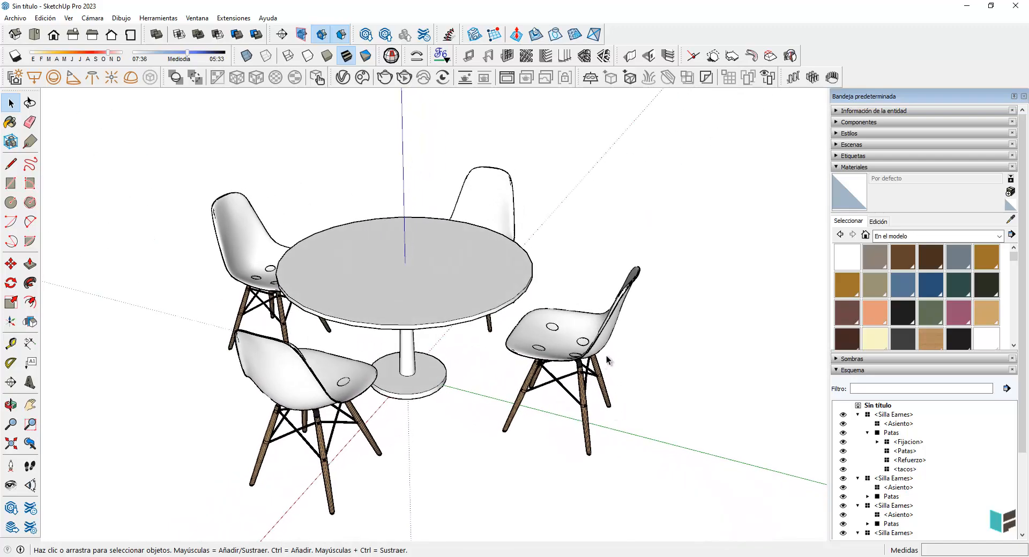
pyautogui.moveTo(606, 355)
pyautogui.mouseDown(button='middle')
pyautogui.moveTo(610, 371)
pyautogui.moveTo(581, 387)
pyautogui.moveTo(597, 353)
pyautogui.mouseUp(button='middle')
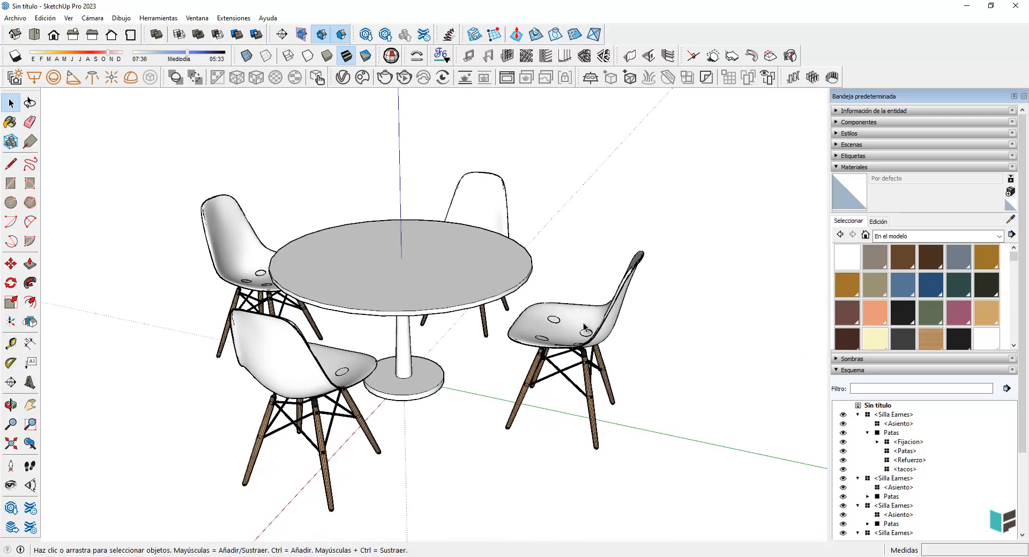
pyautogui.doubleClick(584, 328)
pyautogui.click(586, 331)
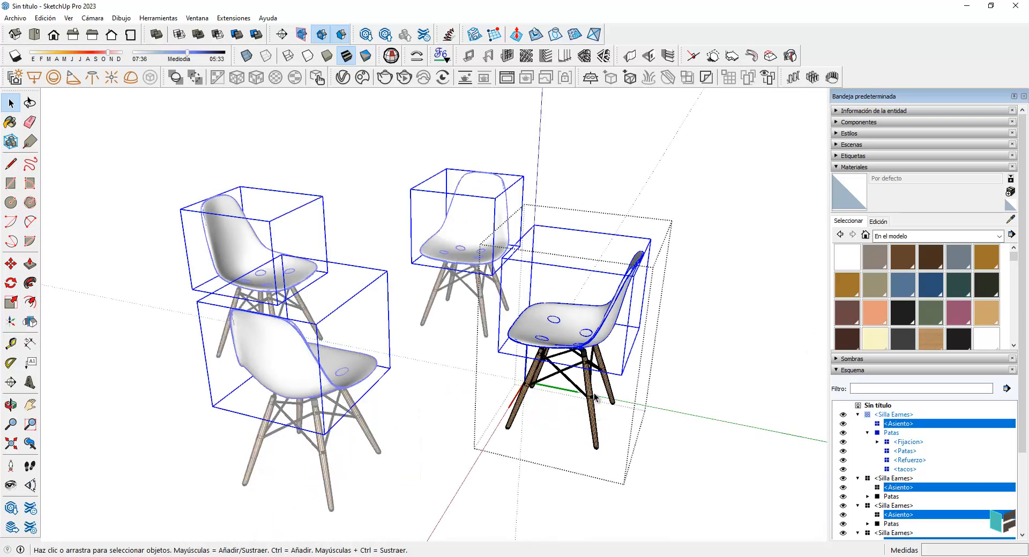
pyautogui.click(884, 315)
pyautogui.click(577, 313)
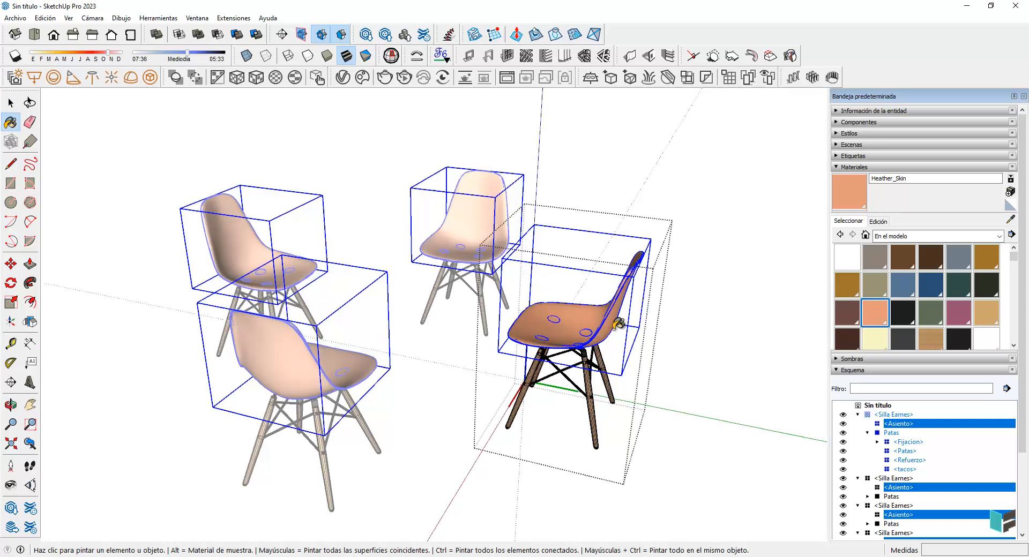
pyautogui.press('space')
pyautogui.click(719, 304)
# Step: Undo the seat painting and leave the chair's component editing
pyautogui.hotkey('ctrl', 'z')
pyautogui.hotkey('ctrl', 'z')
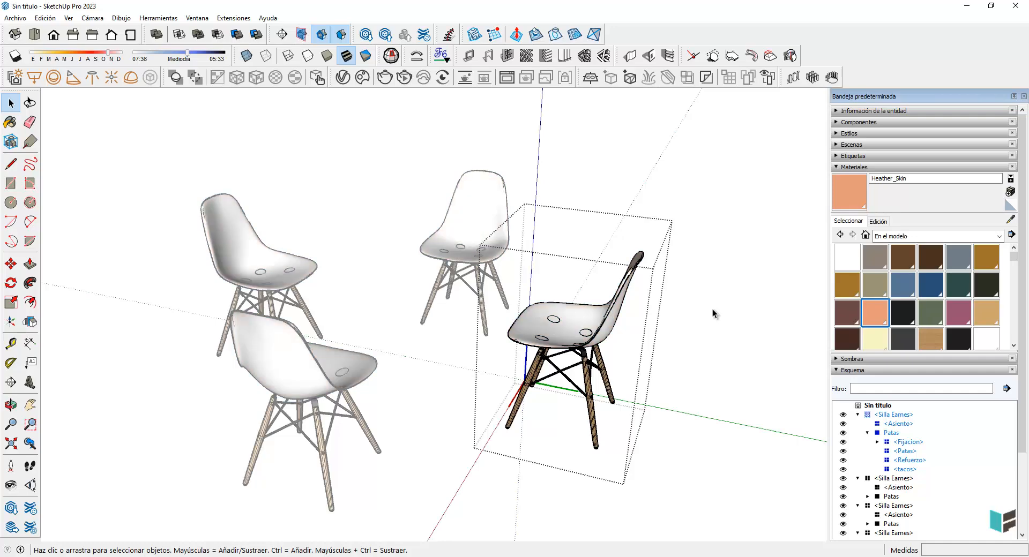
pyautogui.click(720, 185)
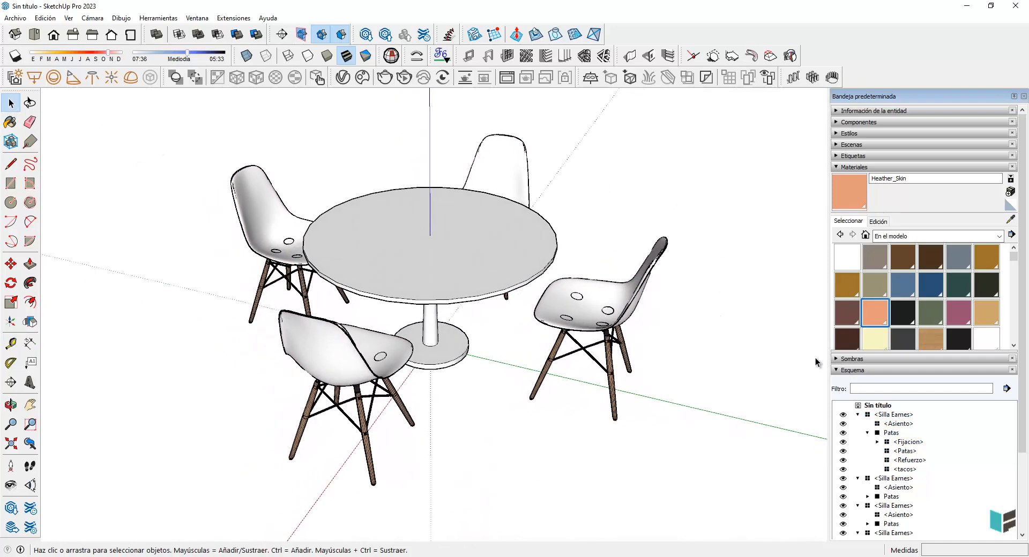
# Step: From outside the components, paint the original chair with Heather_Stripe2 and an adjacent chair with Heather_Skin
pyautogui.click(958, 312)
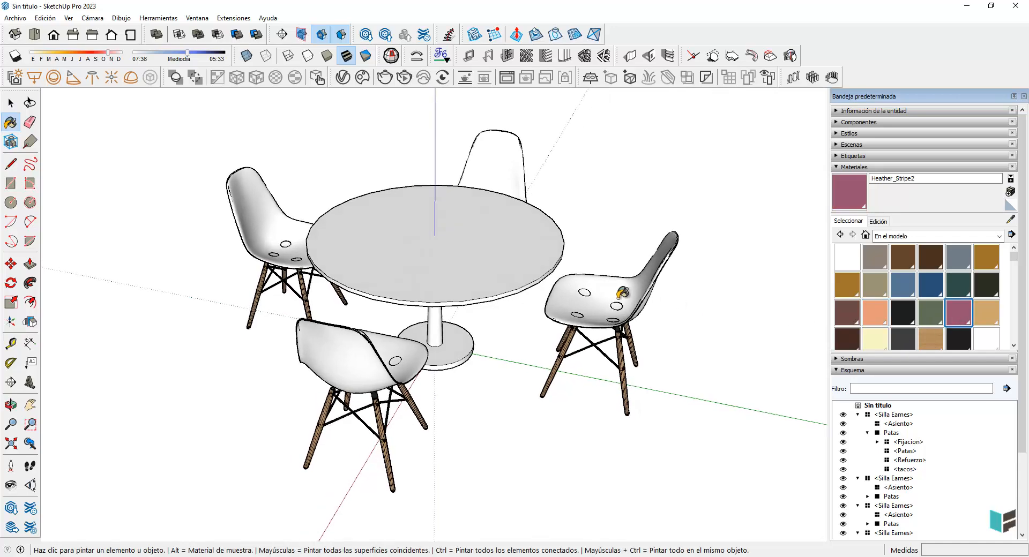
pyautogui.click(621, 293)
pyautogui.click(881, 319)
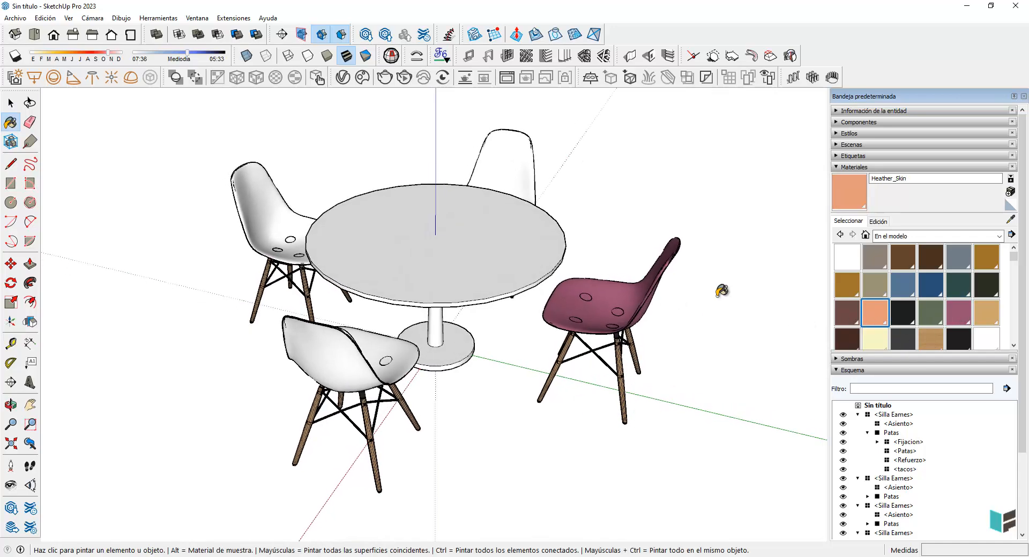
pyautogui.click(552, 176)
# Step: Paint the two remaining white chairs, using Heather_Jeans on the far one and Heather_Stripe1 on the near one
pyautogui.click(909, 291)
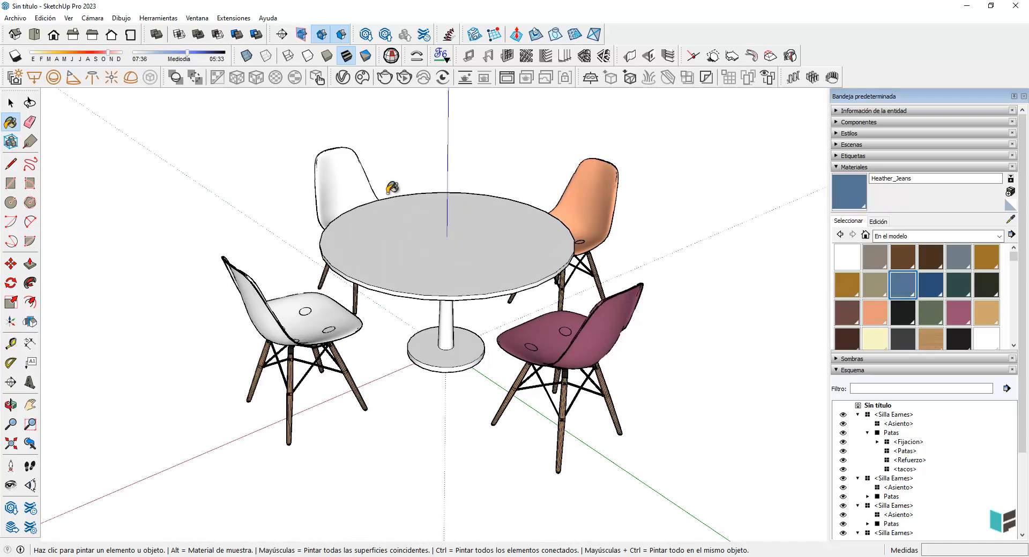
pyautogui.click(355, 179)
pyautogui.click(930, 312)
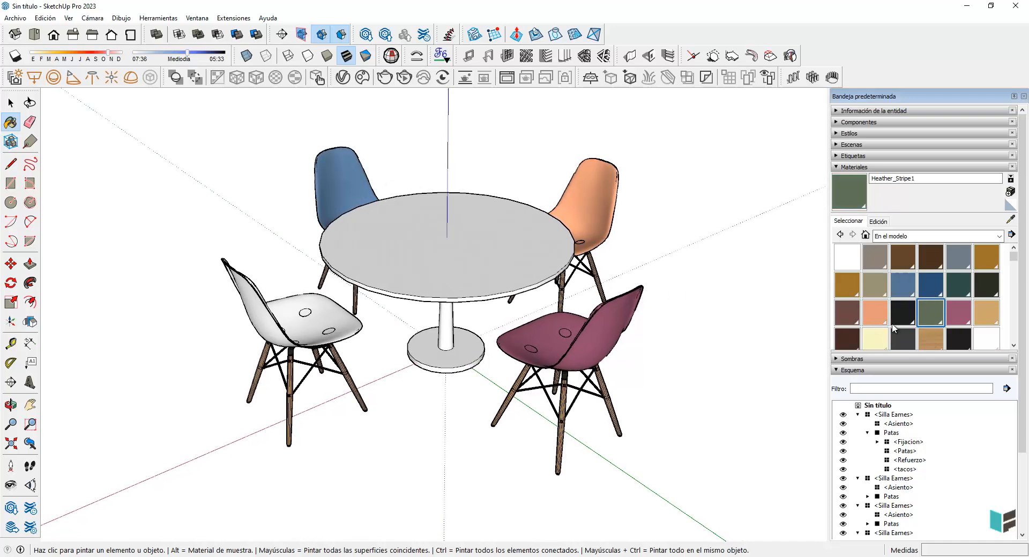
pyautogui.click(322, 316)
pyautogui.press('space')
# Step: Try to scale the seat shell inside the plum chair's Asiento component, and leave all component editing
pyautogui.moveTo(173, 237)
pyautogui.mouseDown(button='middle')
pyautogui.moveTo(223, 356)
pyautogui.moveTo(371, 406)
pyautogui.moveTo(521, 395)
pyautogui.moveTo(542, 378)
pyautogui.mouseUp(button='middle')
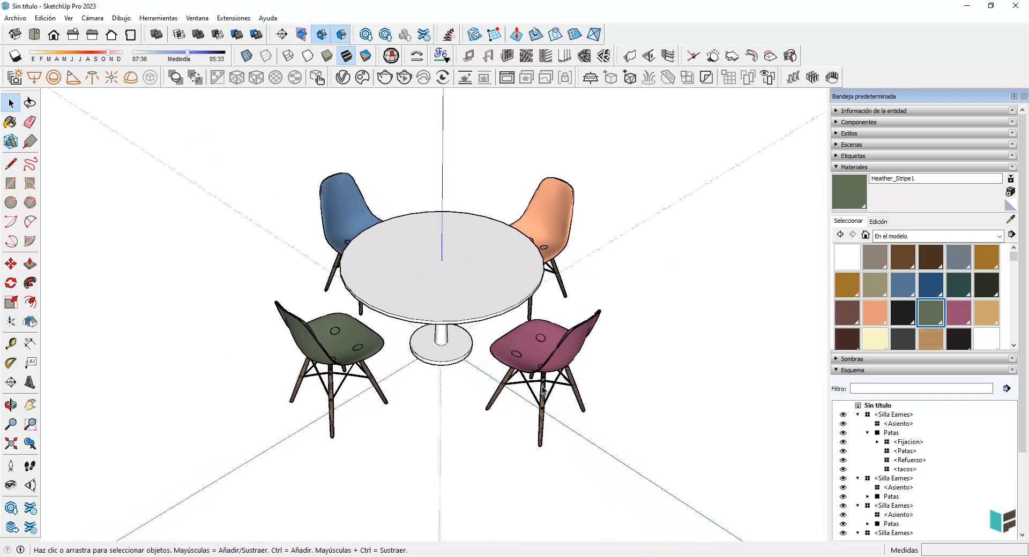
pyautogui.scroll(1, 542, 379)
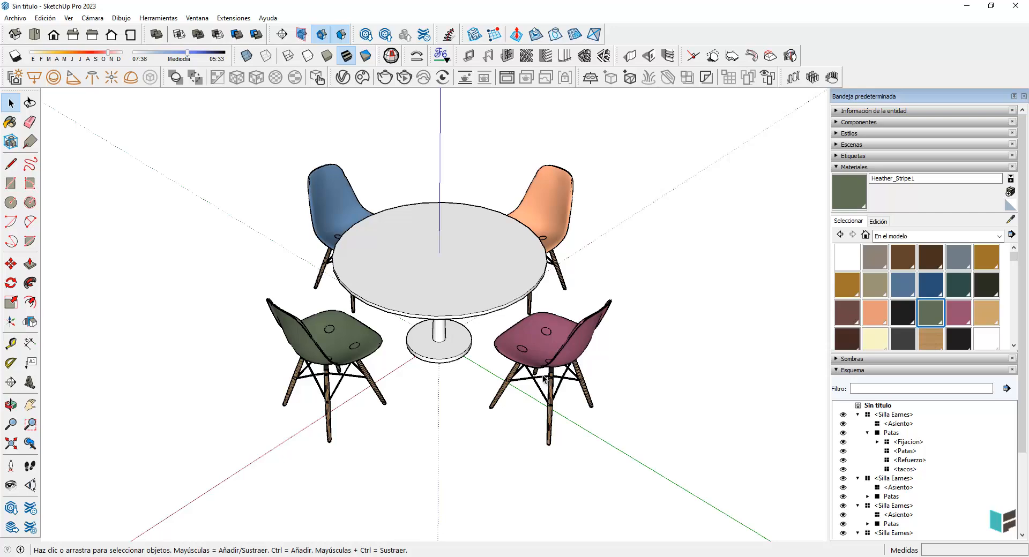
pyautogui.moveTo(544, 379); pyautogui.dragTo(557, 367, button='middle')
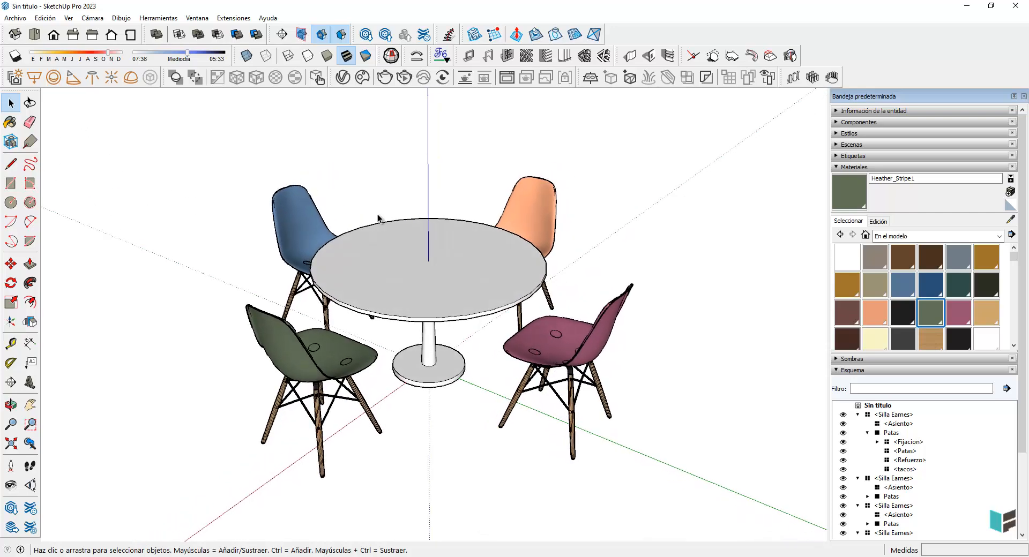
pyautogui.moveTo(643, 349); pyautogui.dragTo(545, 388, button='middle')
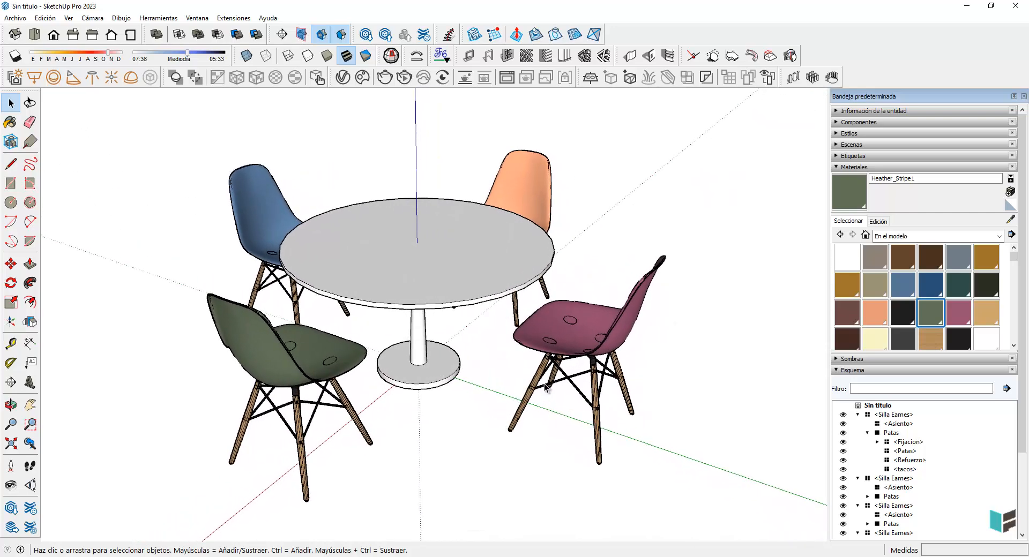
pyautogui.doubleClick(576, 346)
pyautogui.doubleClick(578, 346)
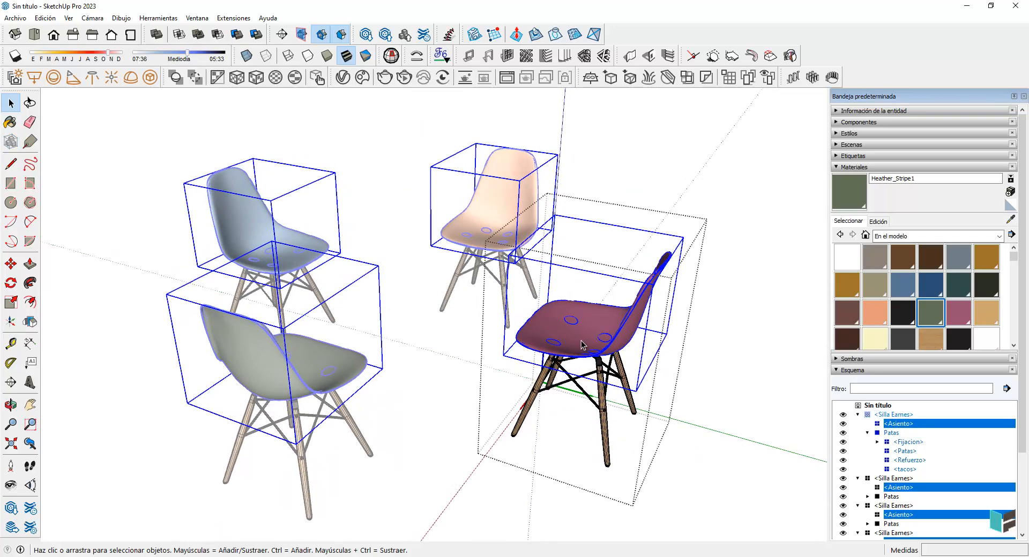
pyautogui.click(11, 302)
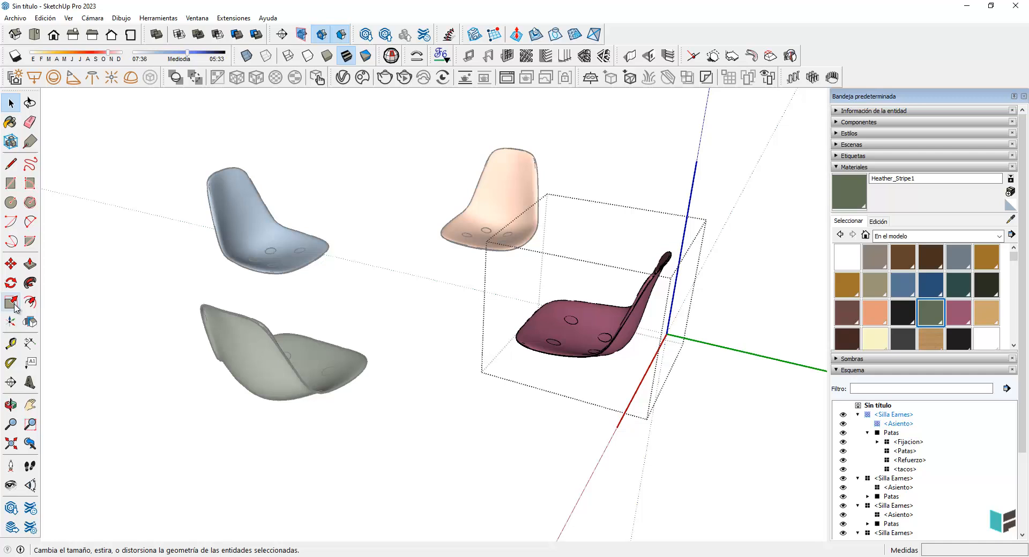
pyautogui.click(576, 333)
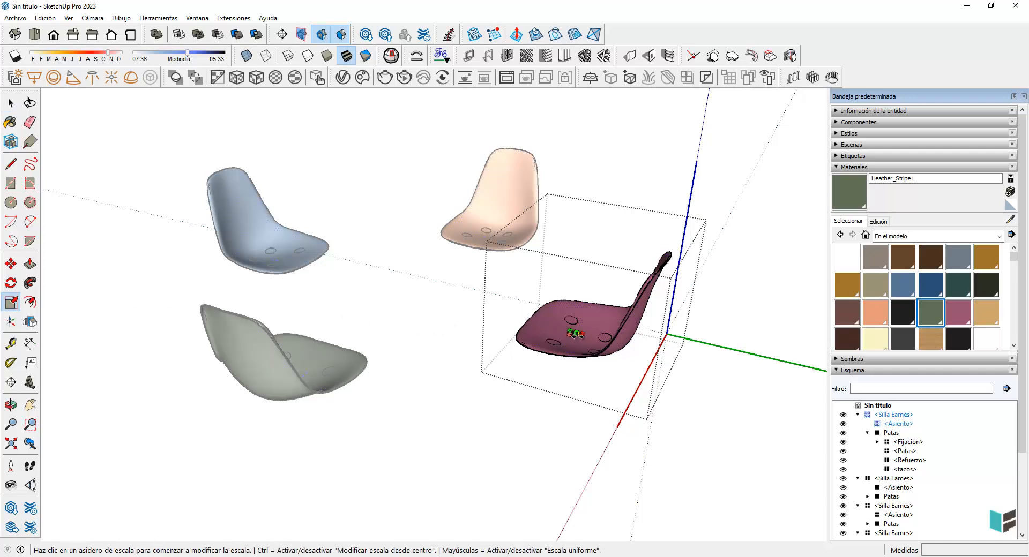
pyautogui.click(566, 363)
pyautogui.press('space')
pyautogui.click(572, 342)
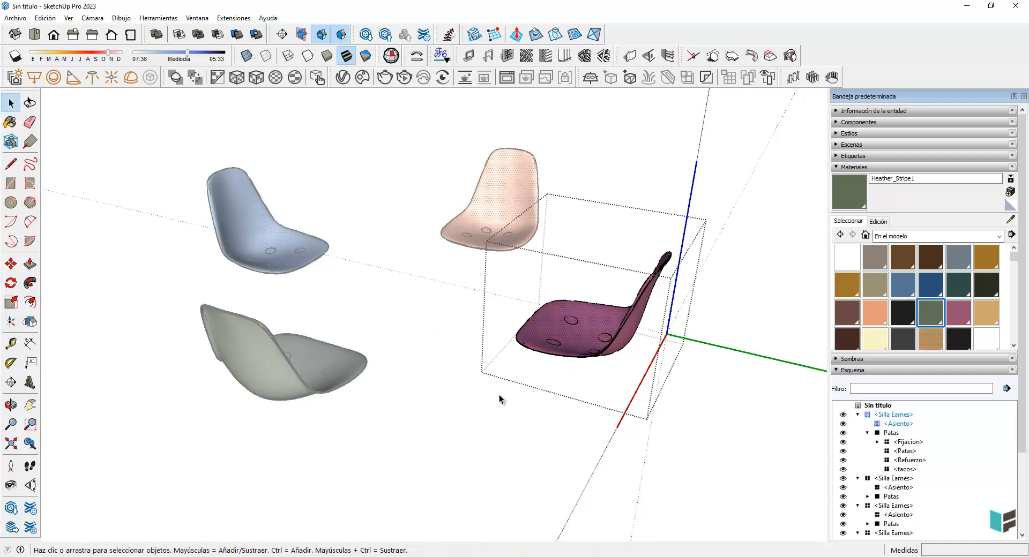
pyautogui.click(499, 399)
# Step: Try scaling the Asiento seat upward inside the plum chair, and leave the chair's component editing
pyautogui.click(573, 349)
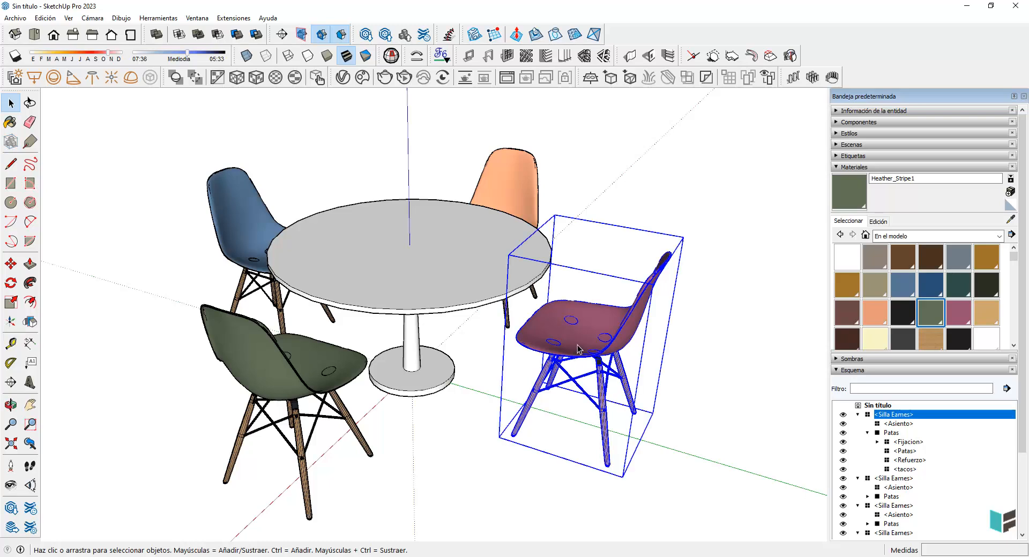
pyautogui.doubleClick(577, 349)
pyautogui.click(577, 349)
pyautogui.press('s')
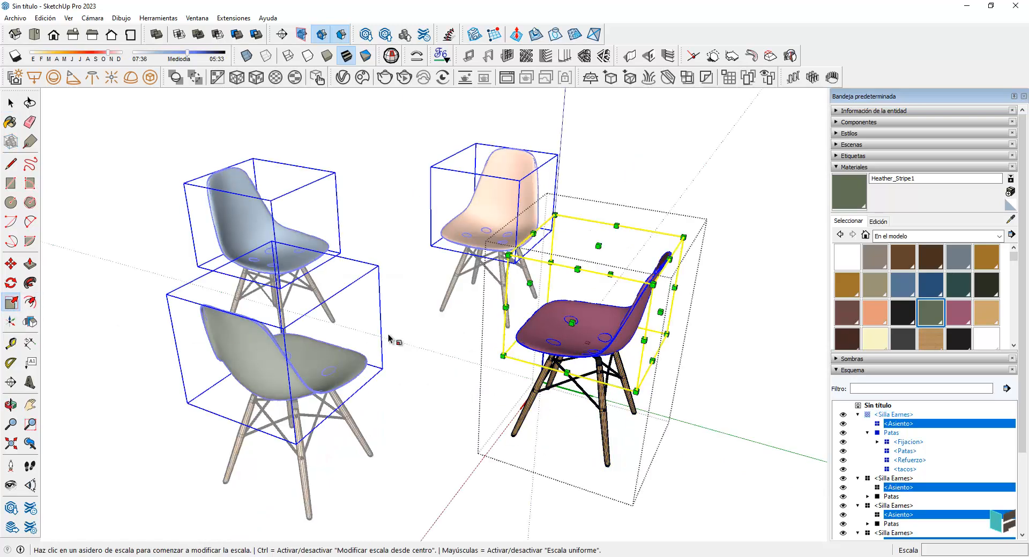
pyautogui.moveTo(599, 248); pyautogui.dragTo(589, 206)
pyautogui.press('space')
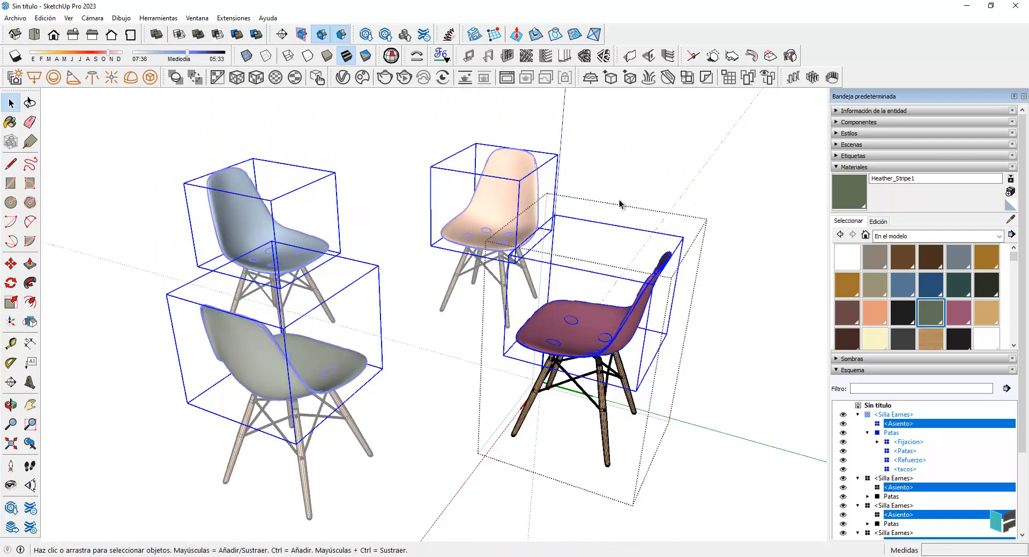
pyautogui.click(621, 202)
pyautogui.moveTo(710, 289); pyautogui.dragTo(659, 370, button='middle')
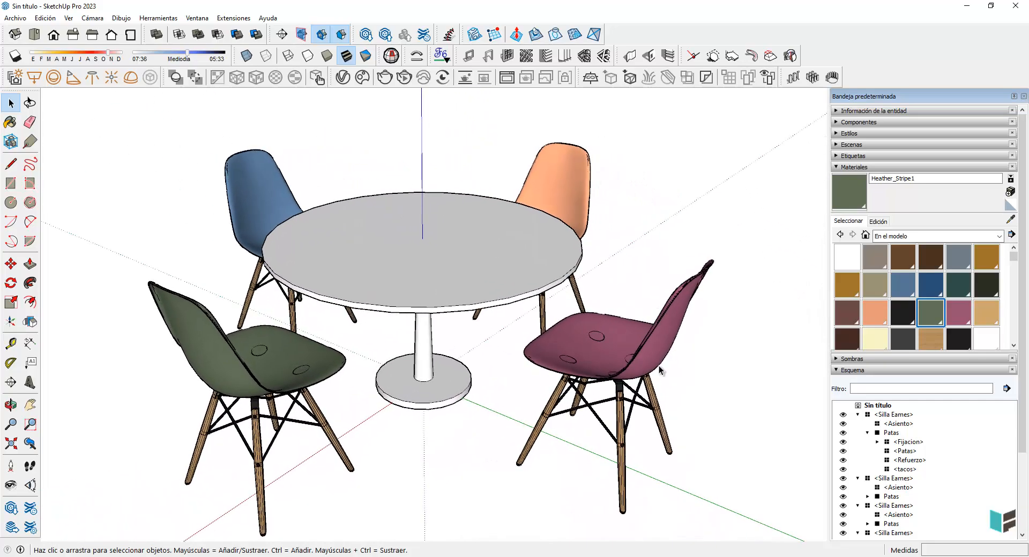